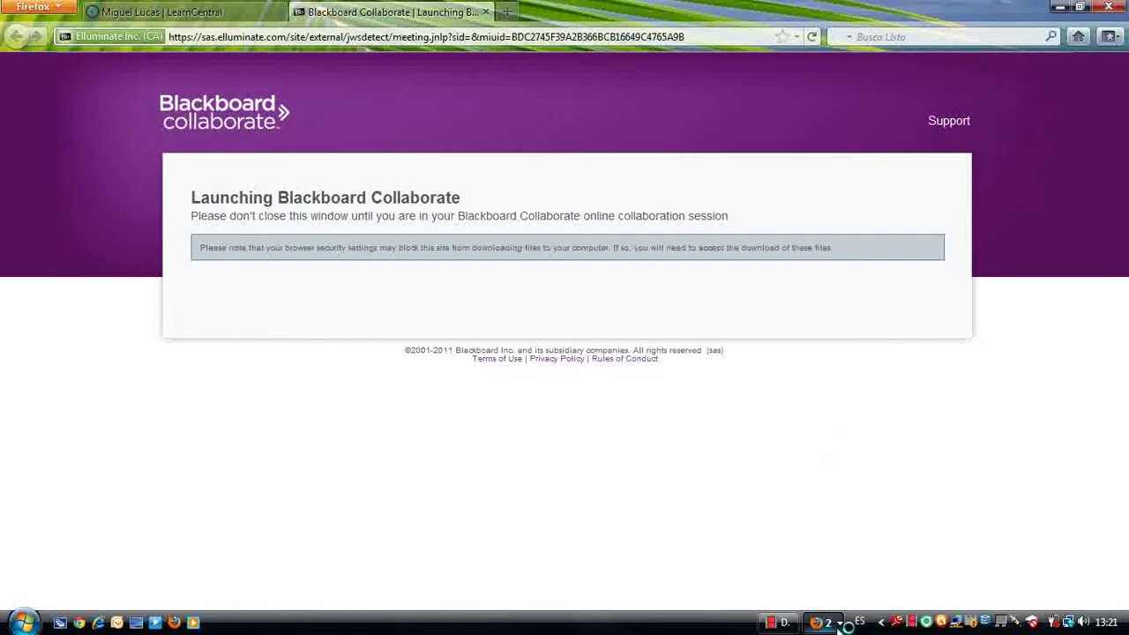
Step: Bring the Blackboard Collaborate Firefox window to the front
mouse_move(839, 625)
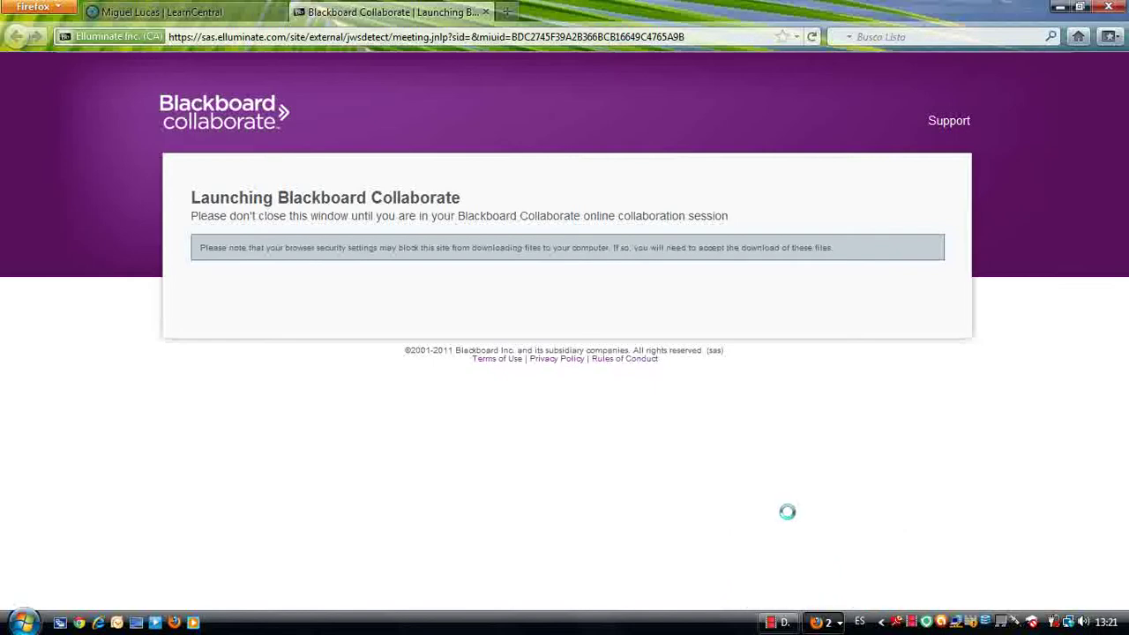
left_click(837, 627)
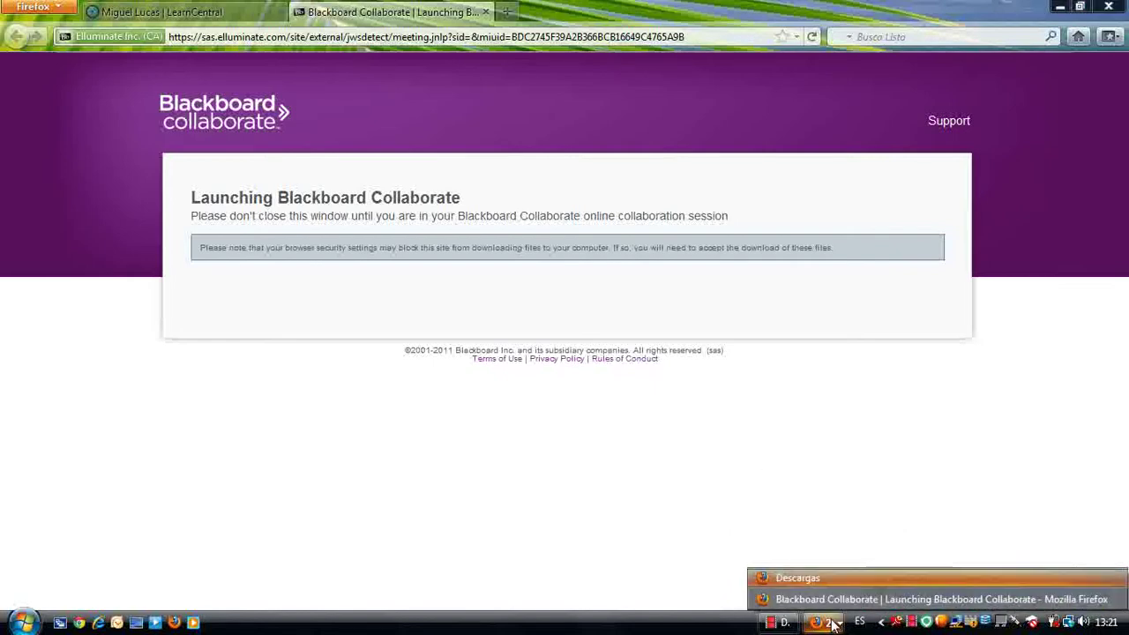
mouse_move(830, 601)
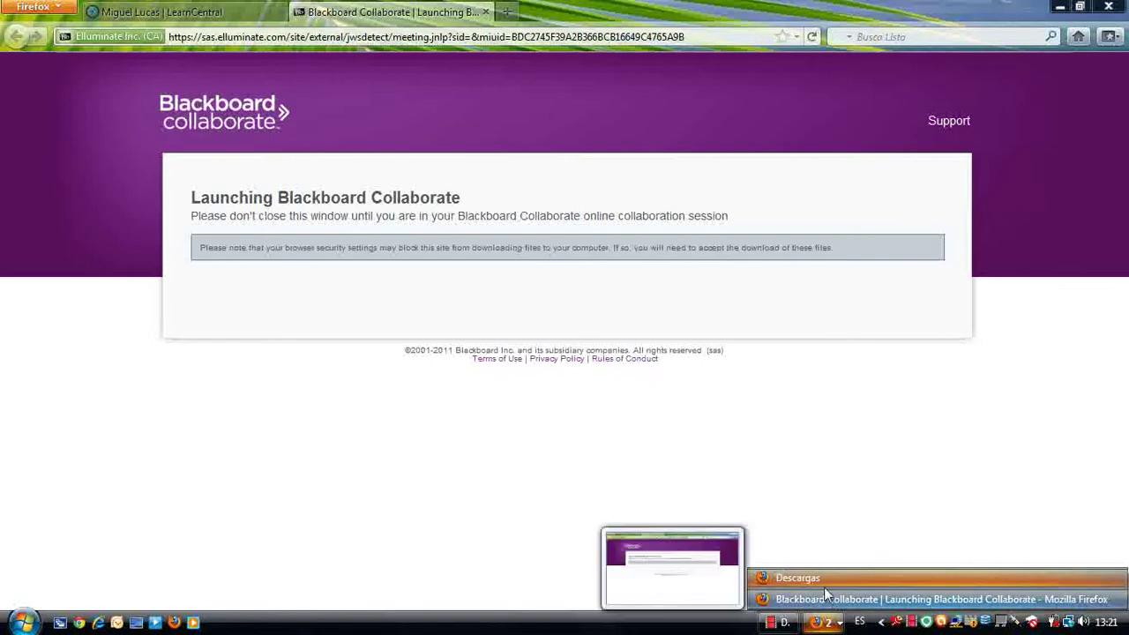
left_click(827, 511)
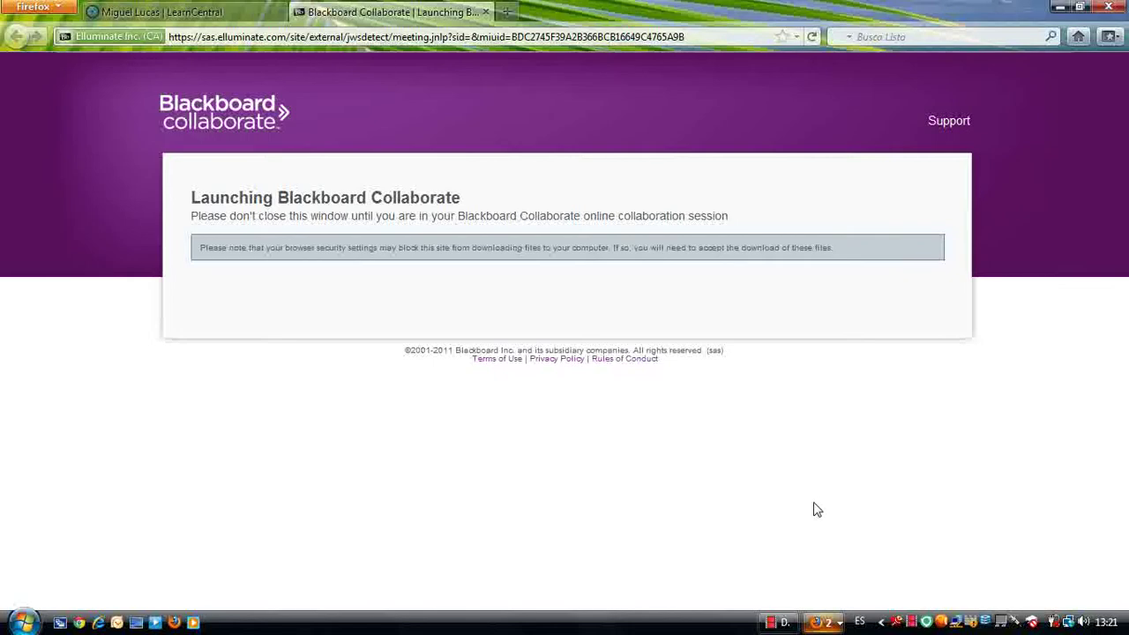
Step: Minimise Firefox so the Elluminate Live! v10 loader shows on the desktop
mouse_move(844, 626)
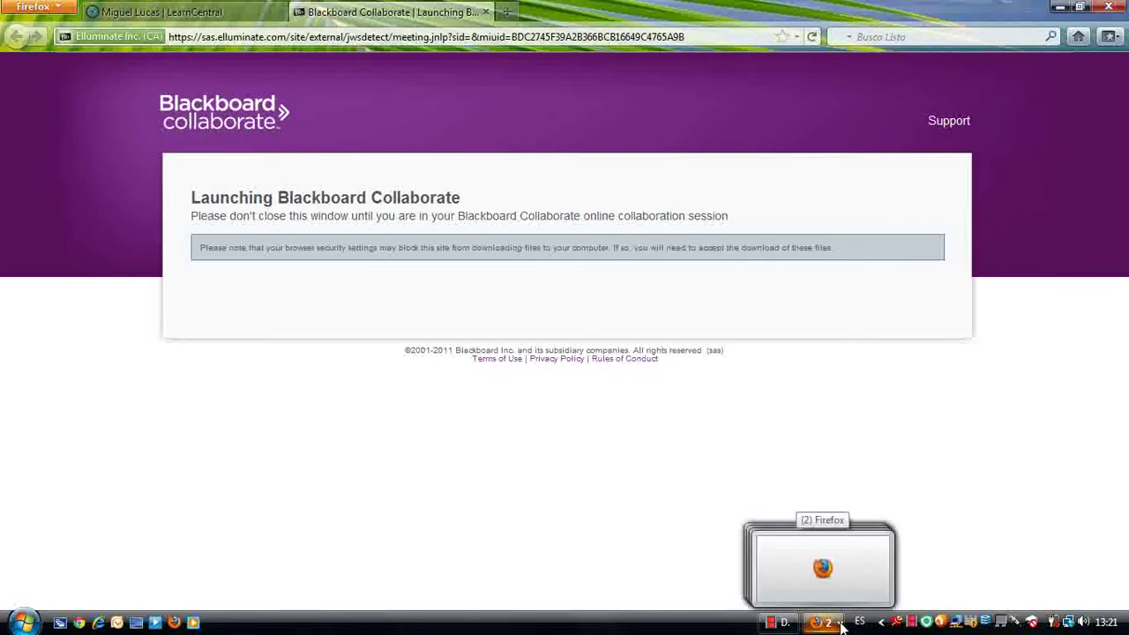
left_click(840, 624)
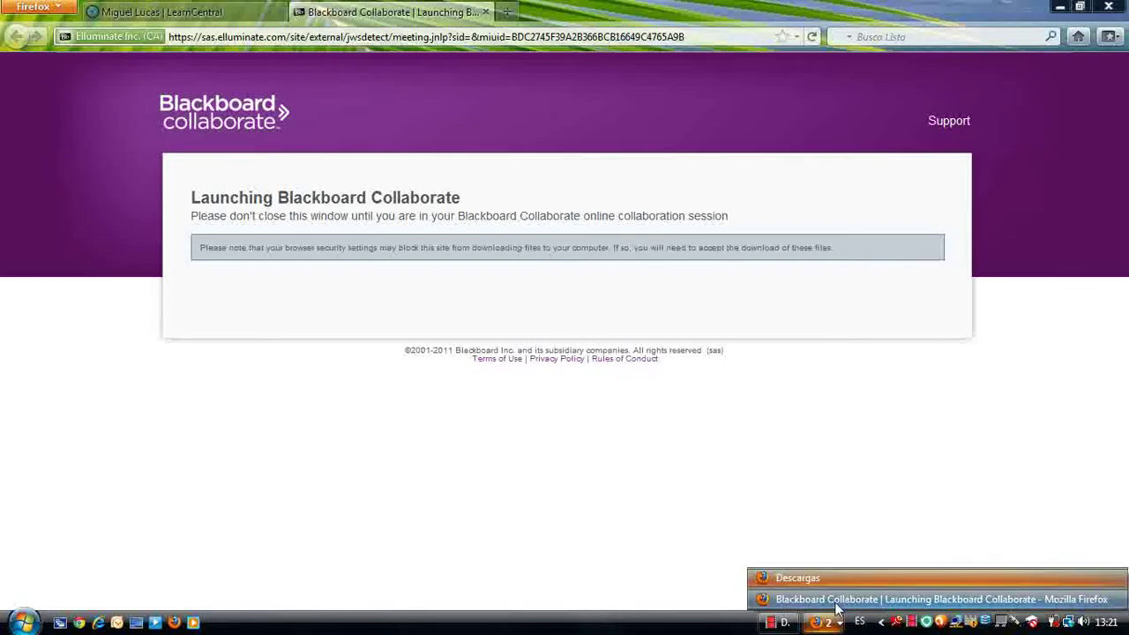
left_click(836, 601)
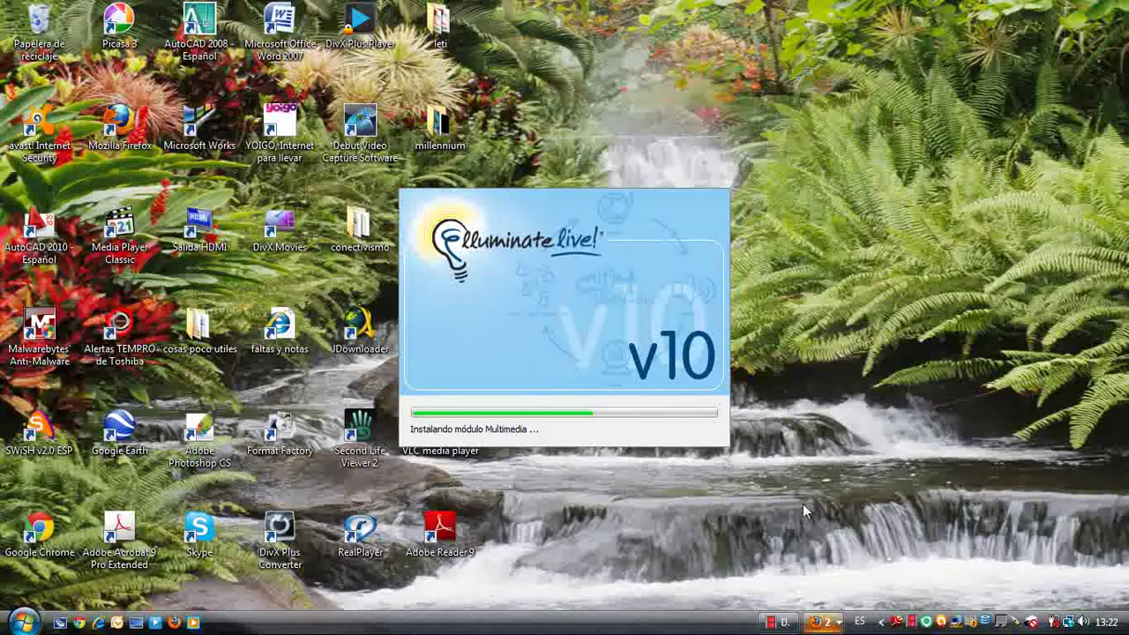
Step: Wait for Elluminate Live! to finish loading into its session window with Participants, Chat, Audio and Whiteboard
left_click(839, 623)
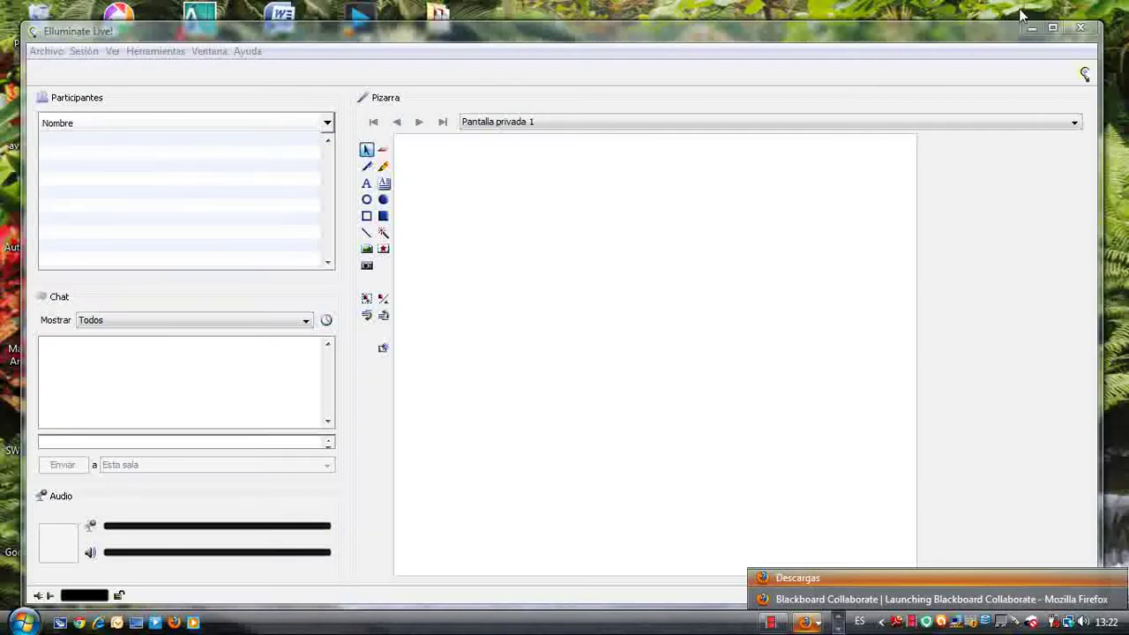
Step: Maximise the Elluminate Live! window and connect at 'Inalámbrico (300 Kbps)'
left_click(1052, 28)
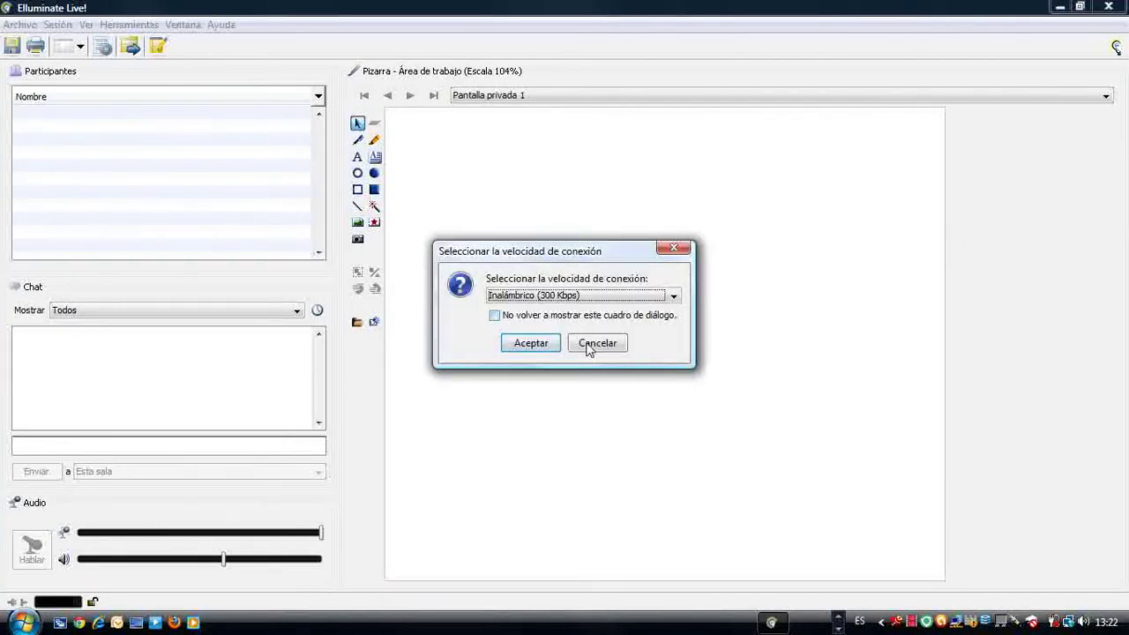
left_click(540, 344)
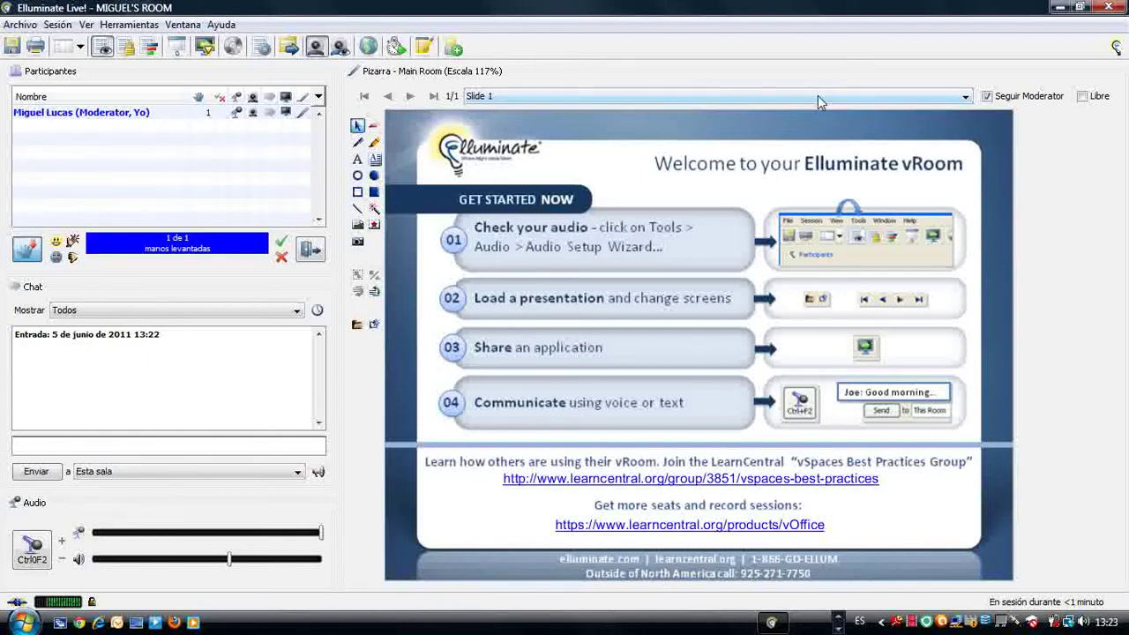
Step: Switch the whiteboard to 'Pantalla privada 1' under Área de trabajo
left_click(962, 98)
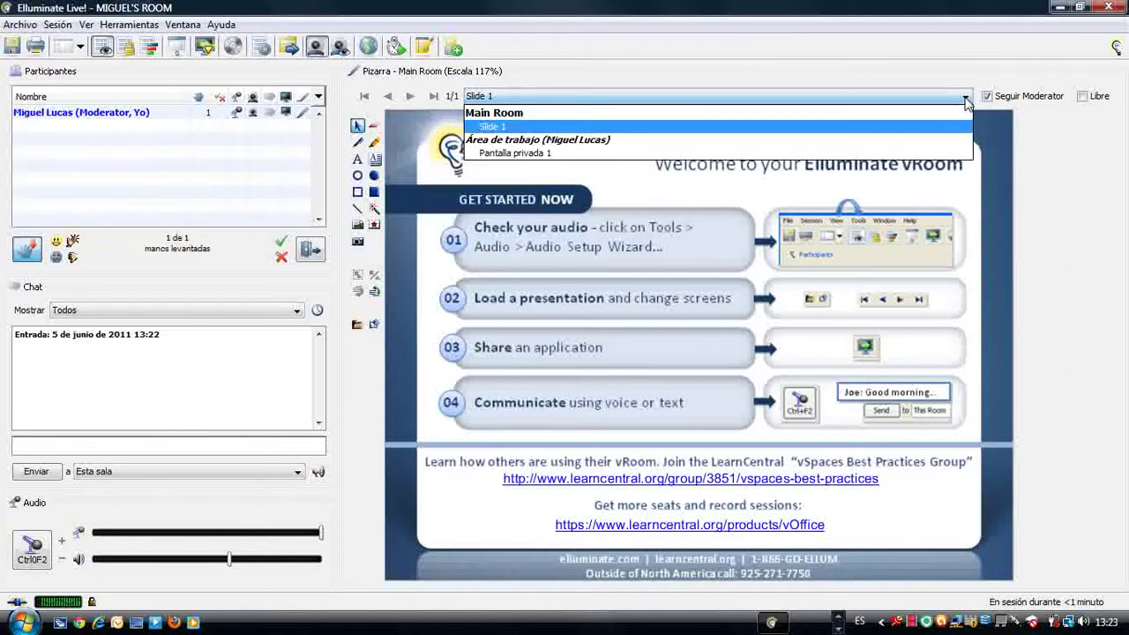
left_click(514, 153)
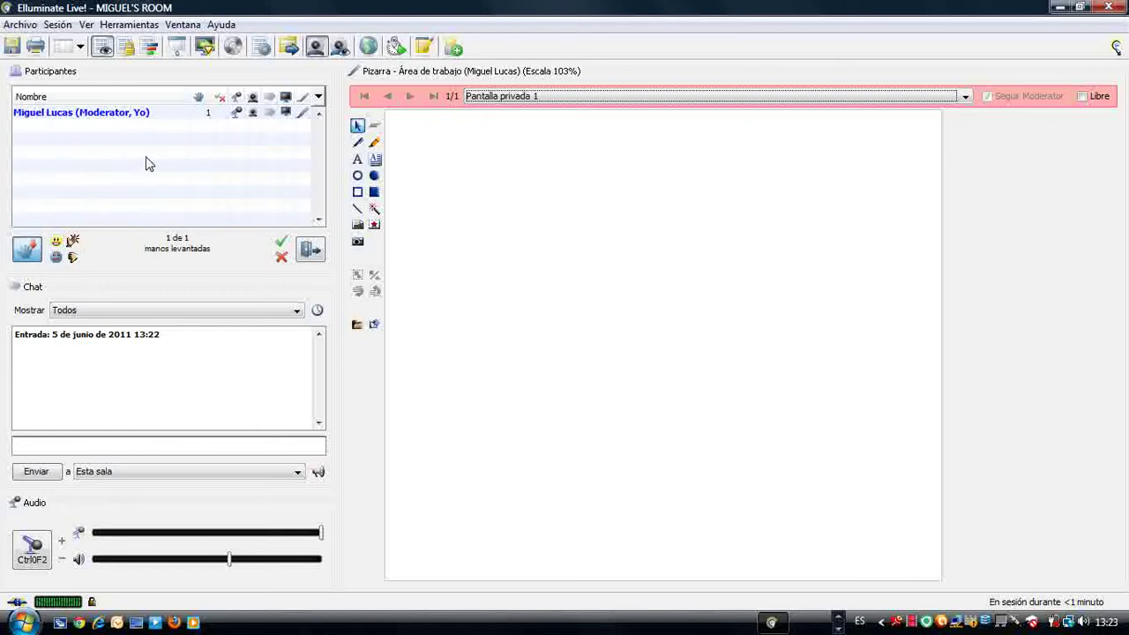
left_click(51, 29)
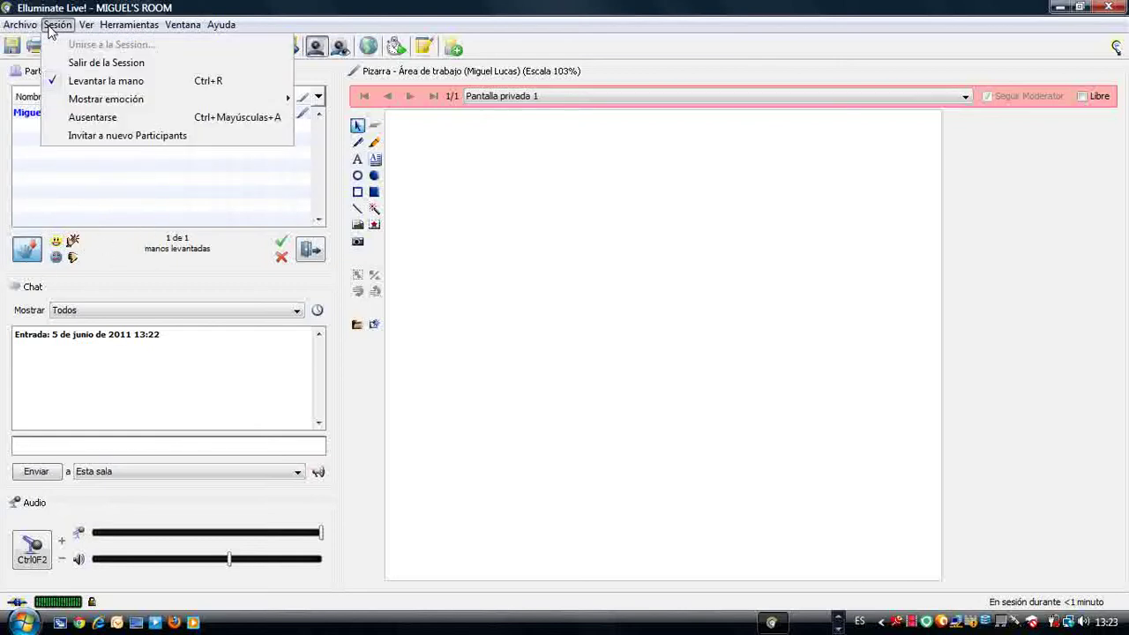
left_click(89, 136)
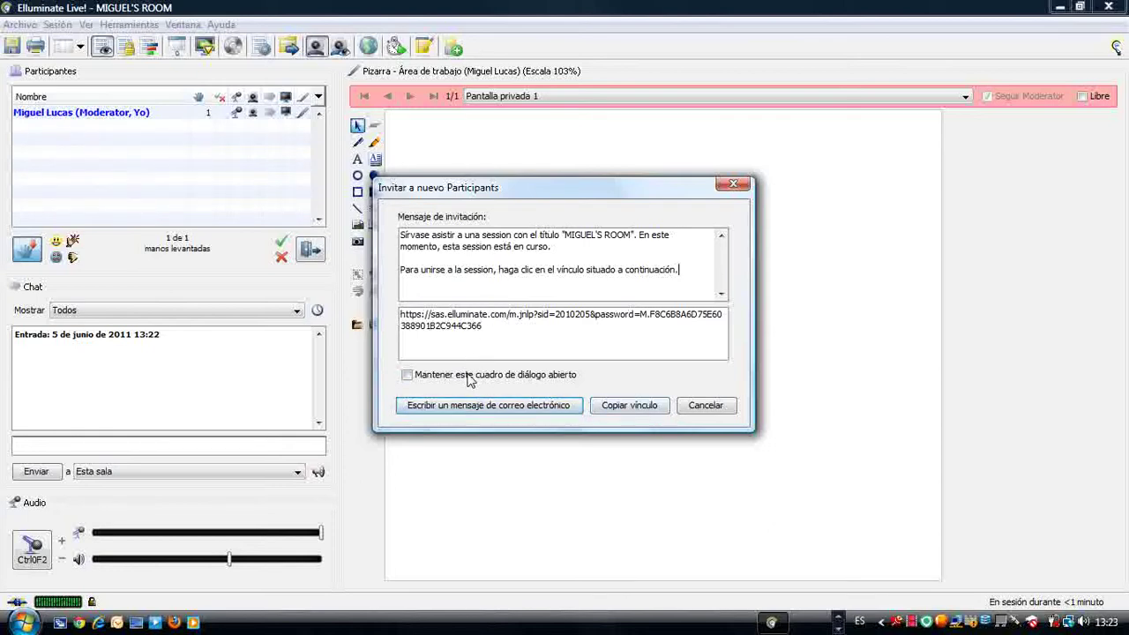
left_click(733, 185)
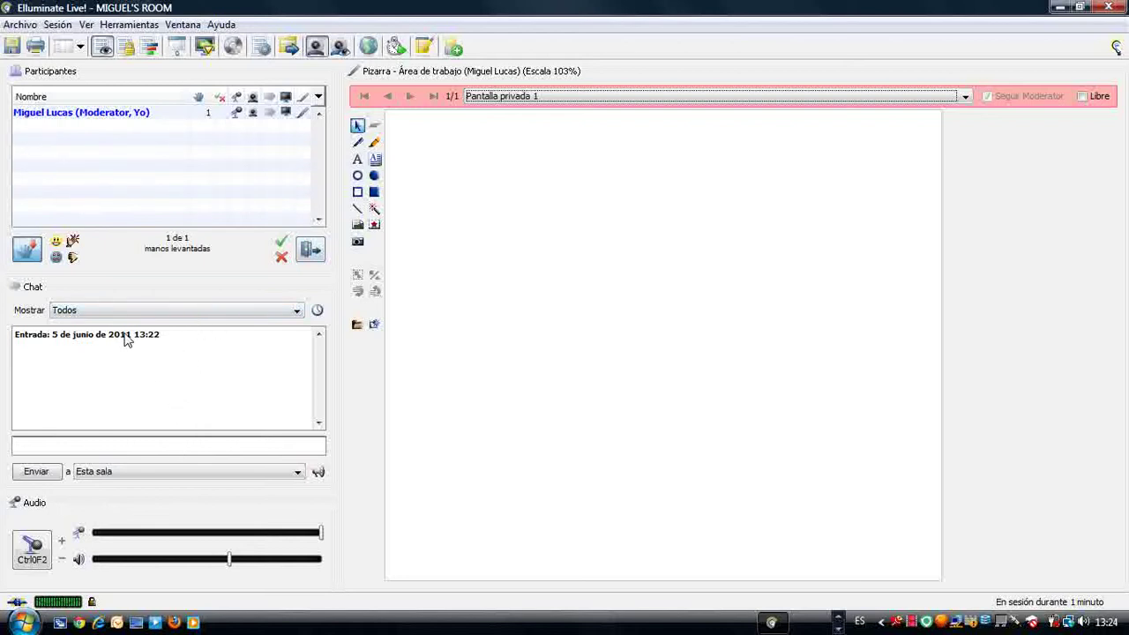
Step: Send the chat message 'estoy escribiendo' to the room
left_click(71, 444)
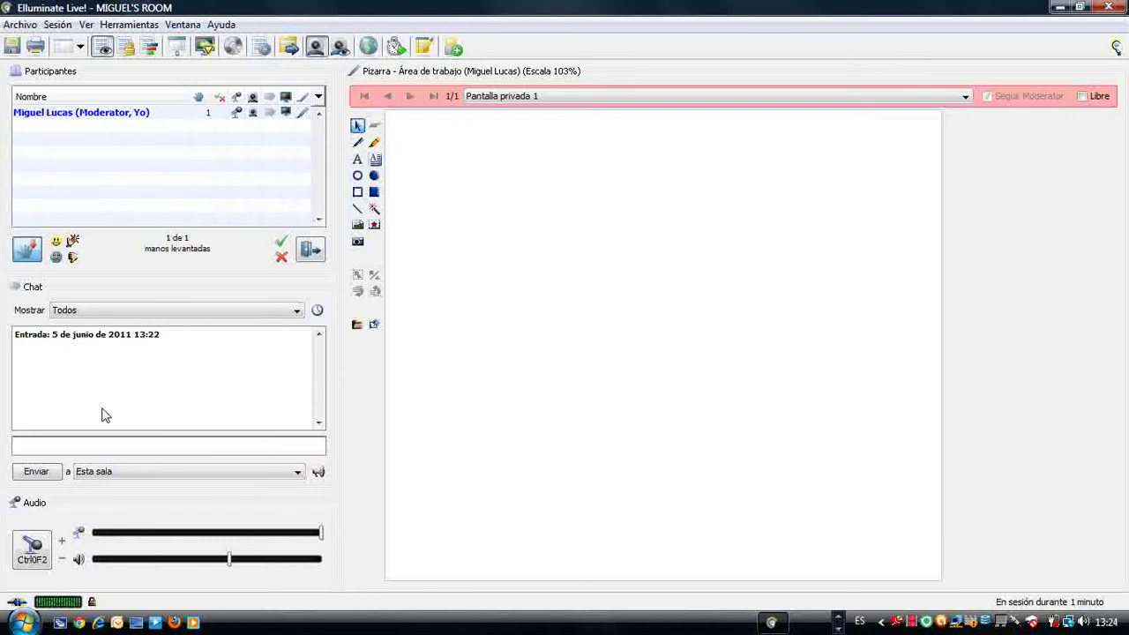
type("estoy escribiendo")
key("Return")
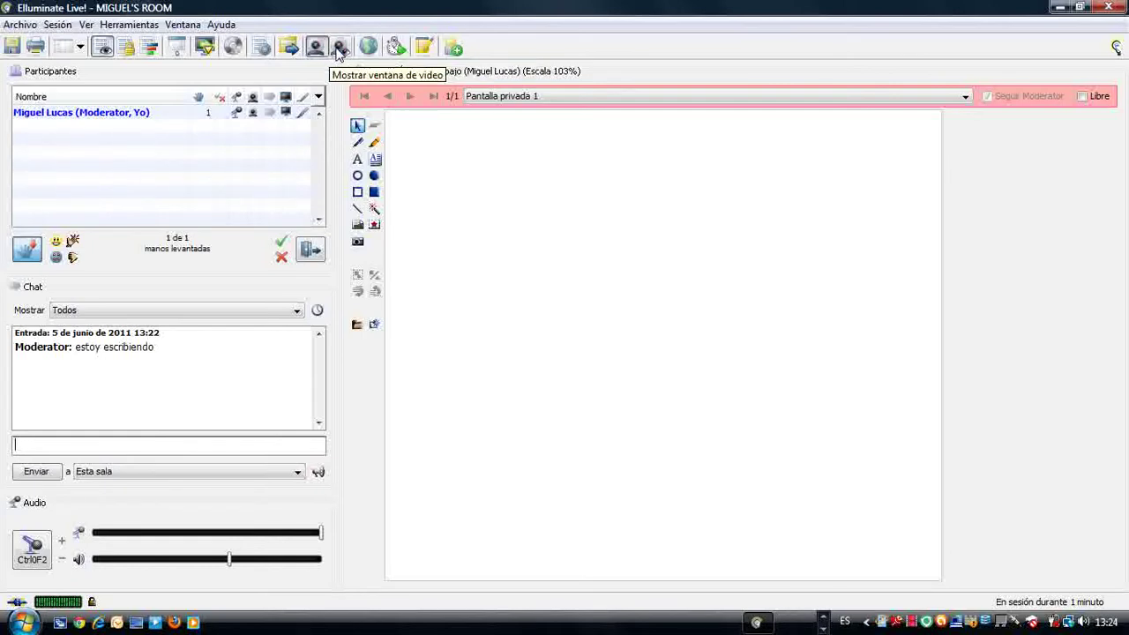
left_click(338, 51)
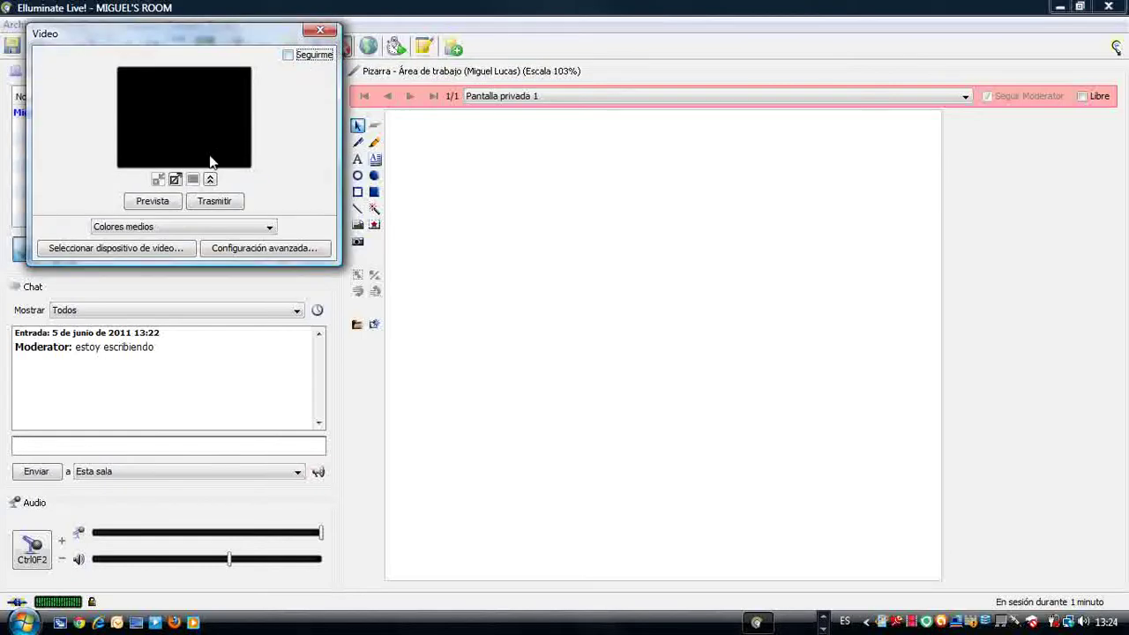
left_click(148, 202)
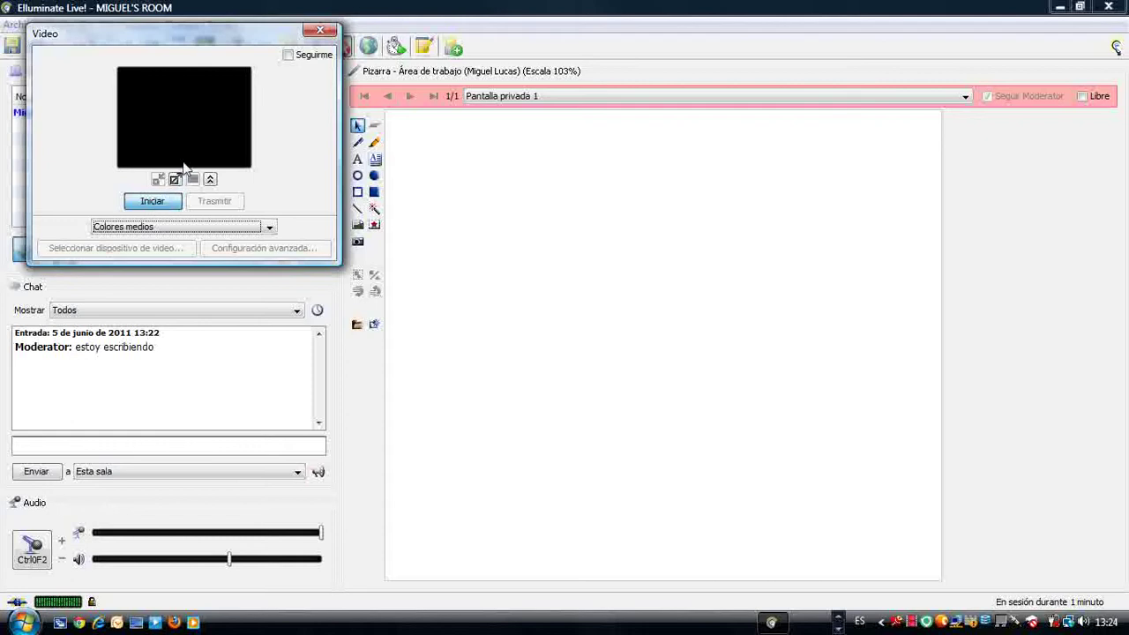
left_click(156, 204)
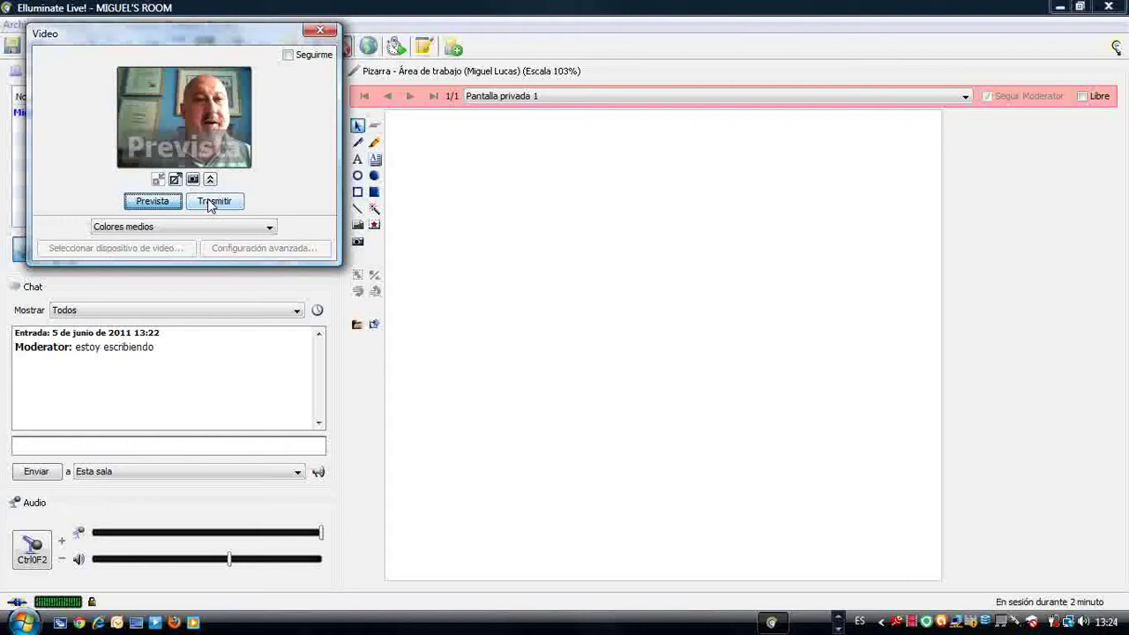
left_click(208, 203)
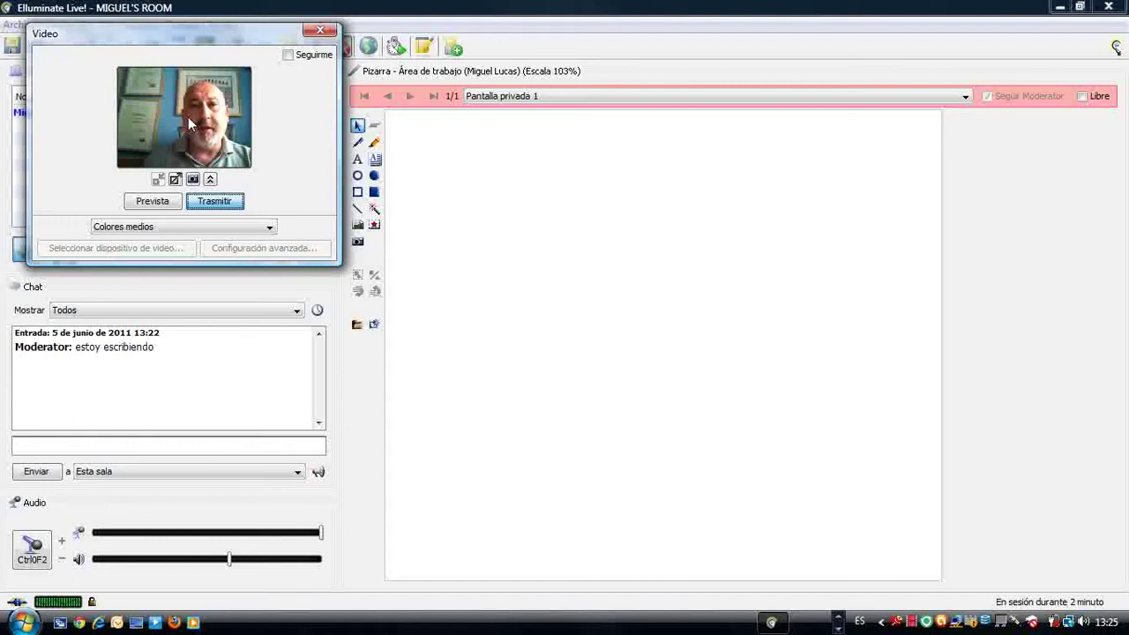
left_click(214, 202)
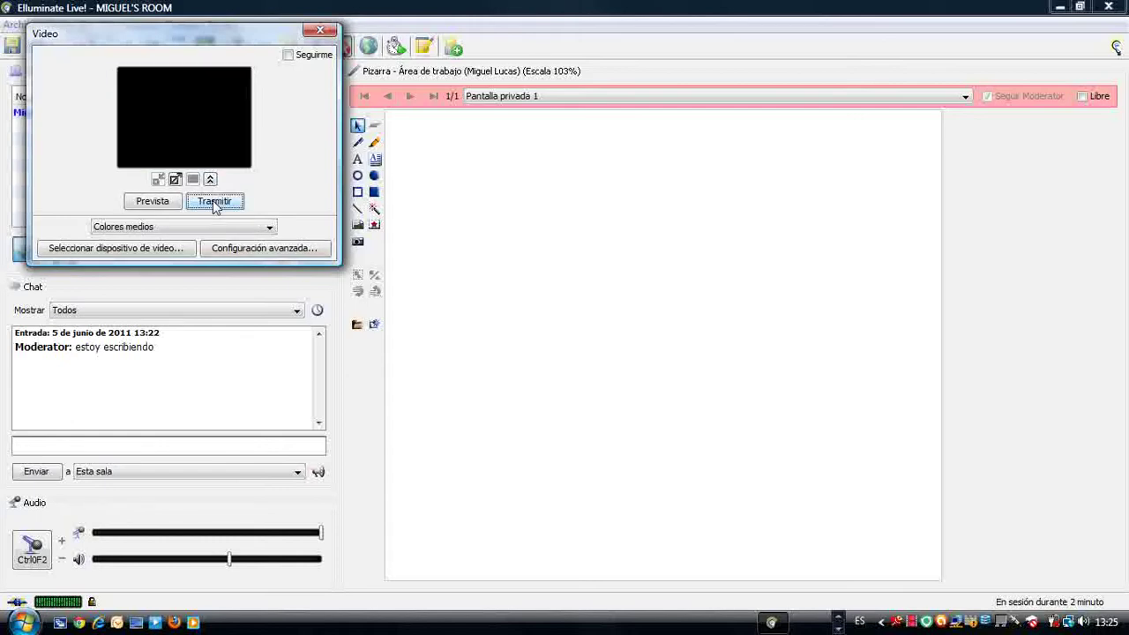
left_click(320, 33)
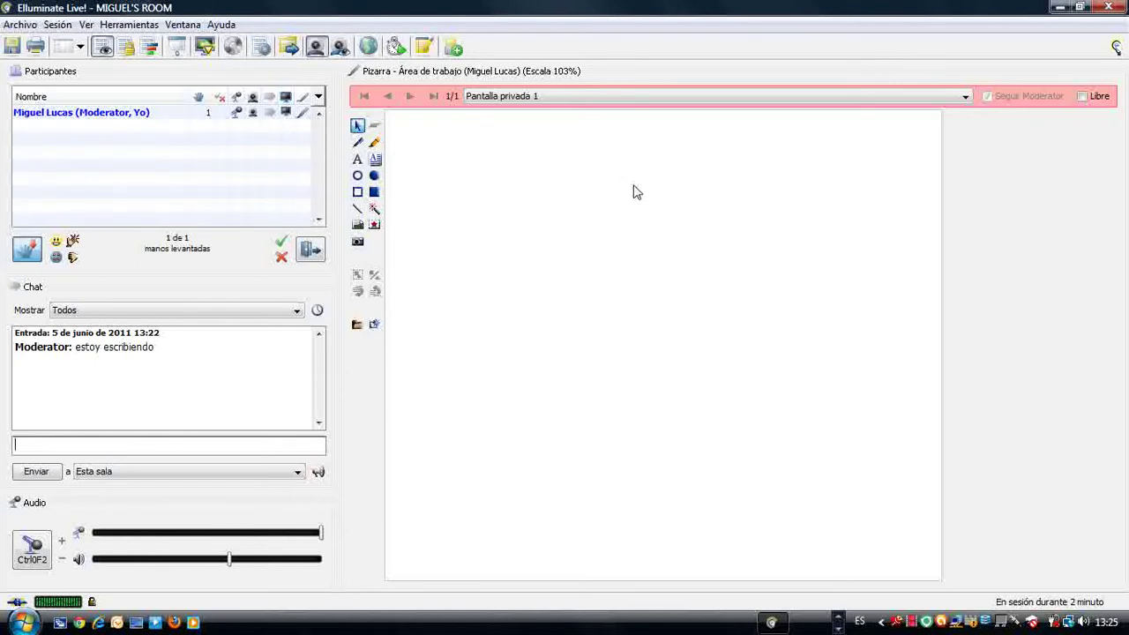
Step: Return the whiteboard to Main Room 'Slide 1' and briefly speak to the room using Talk
left_click(965, 96)
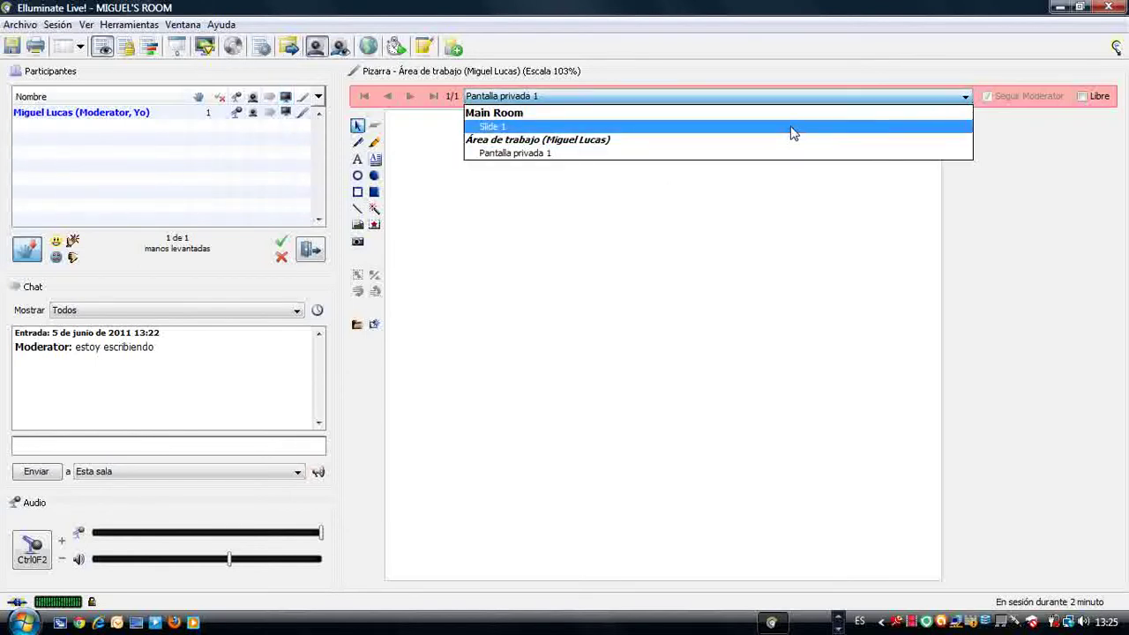
left_click(502, 114)
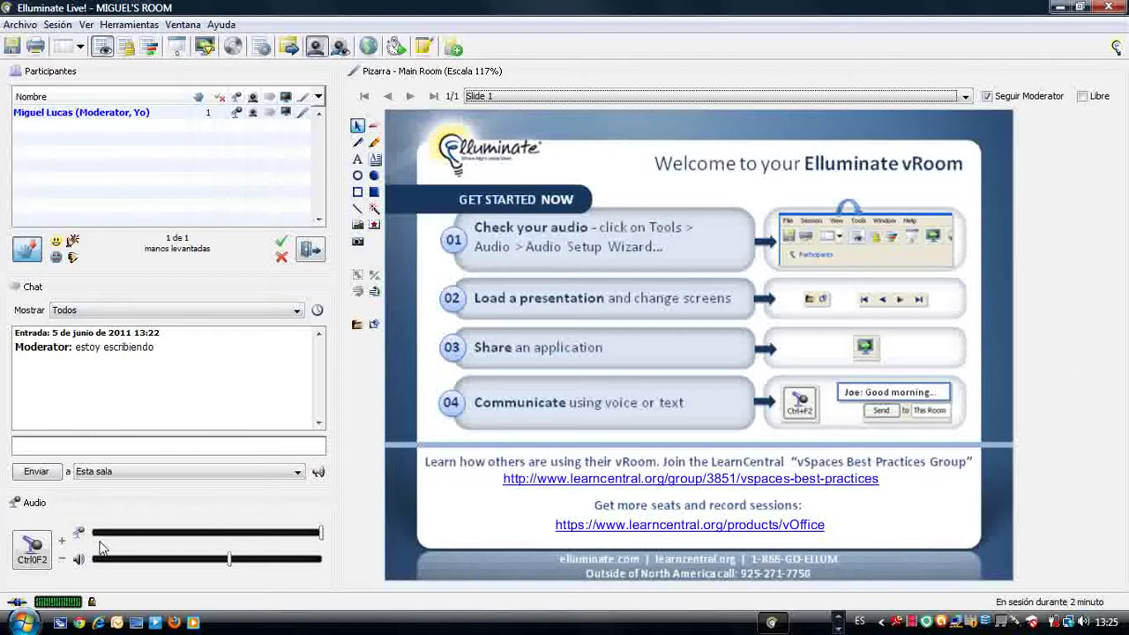
left_click(33, 547)
left_click(33, 547)
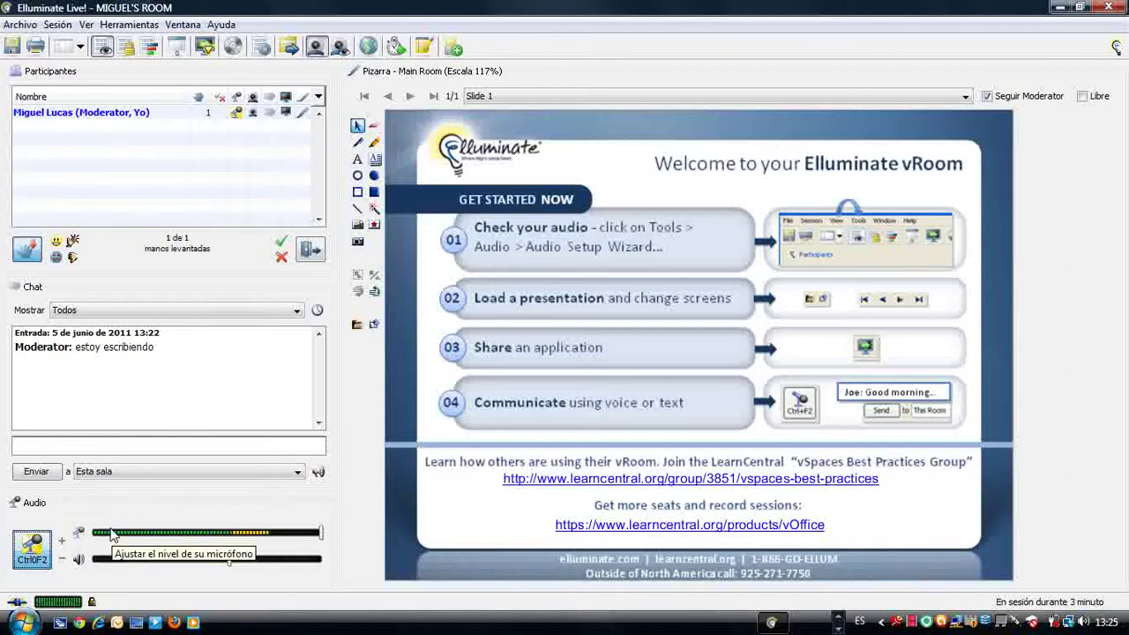
left_click(36, 553)
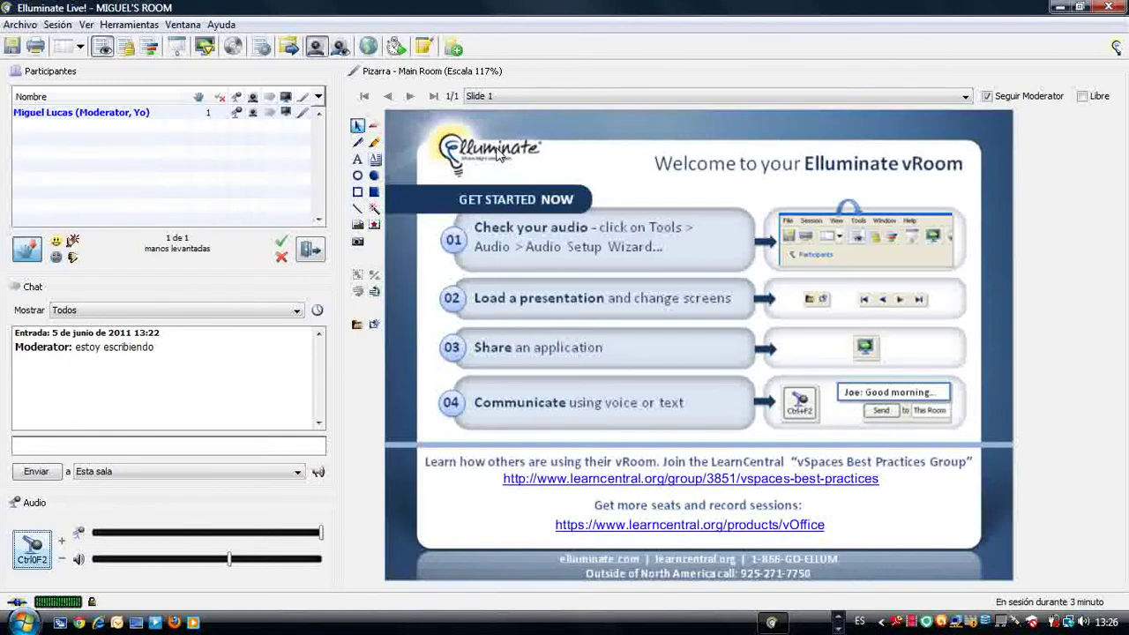
Step: Switch the whiteboard back to the blank 'Pantalla privada 1' screen
left_click(966, 96)
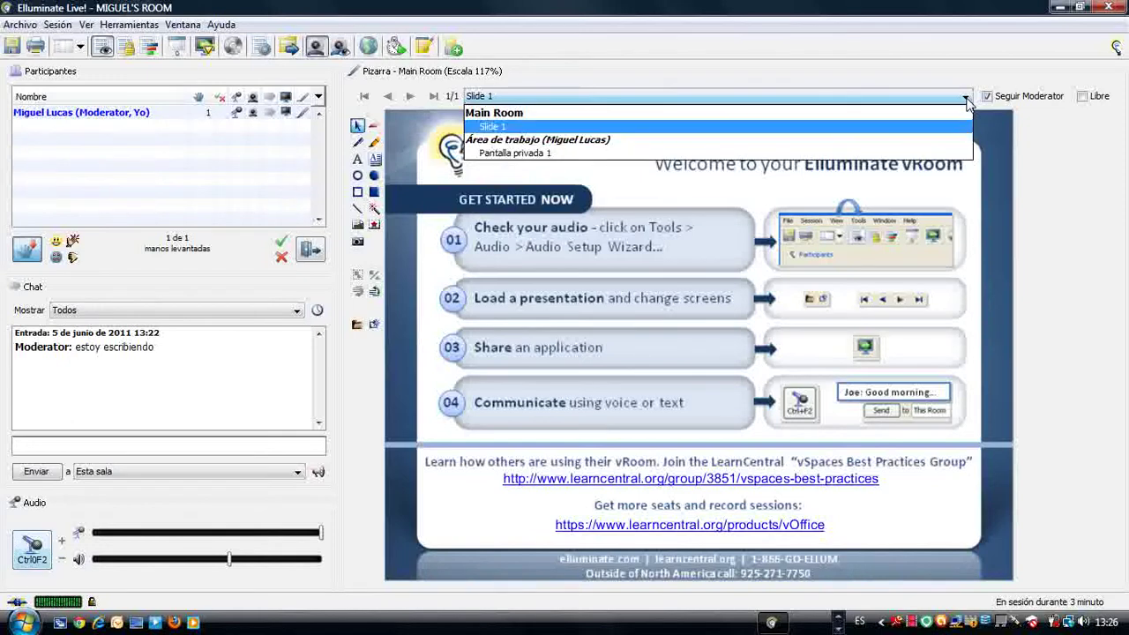
left_click(571, 153)
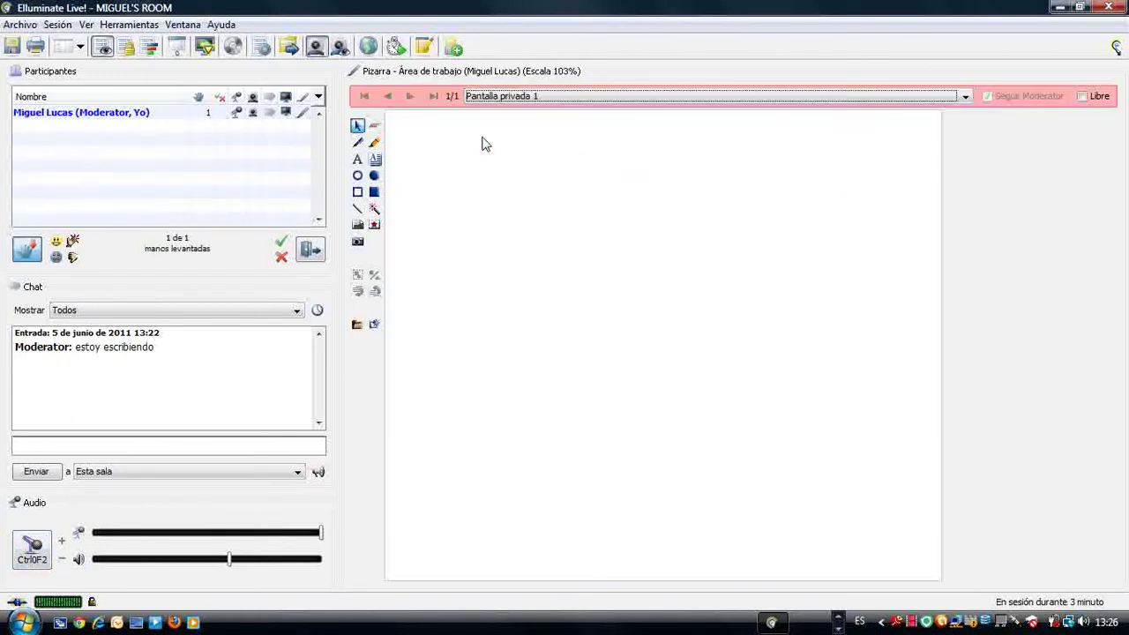
Step: Add the text 'Hola soy vuestro compañero' near the top-left of the whiteboard
left_click(357, 158)
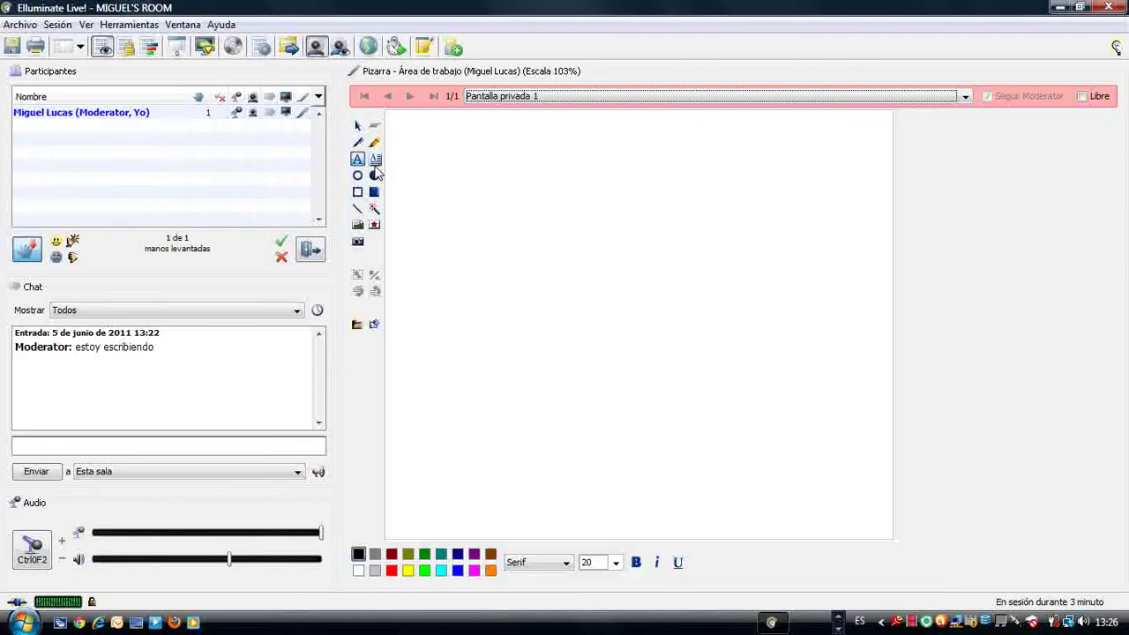
left_click(435, 146)
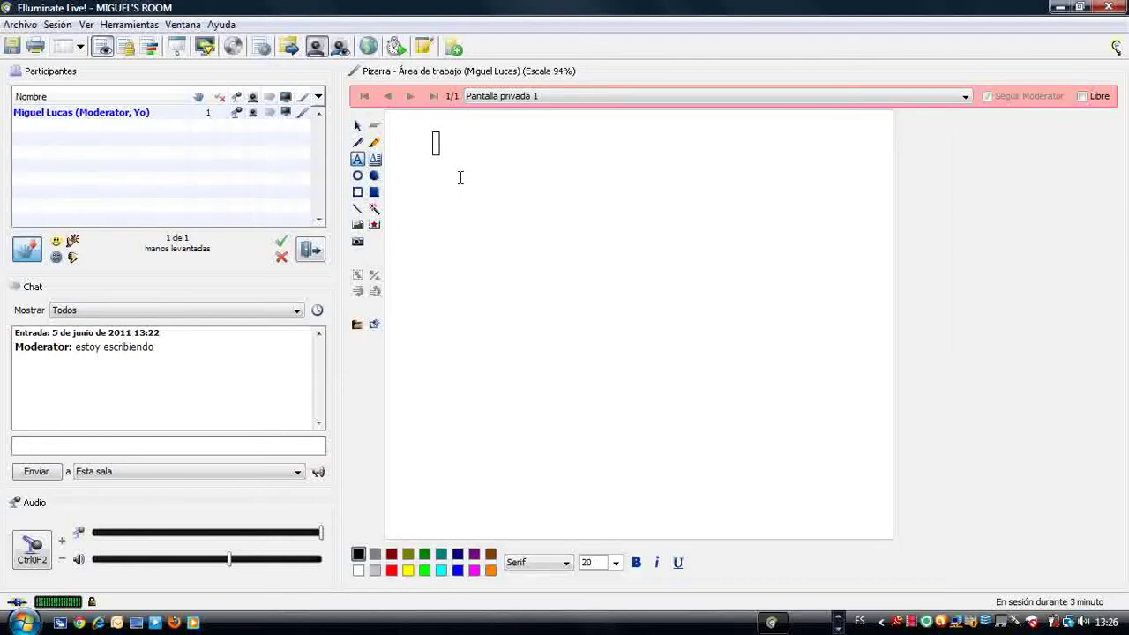
type("Hola s")
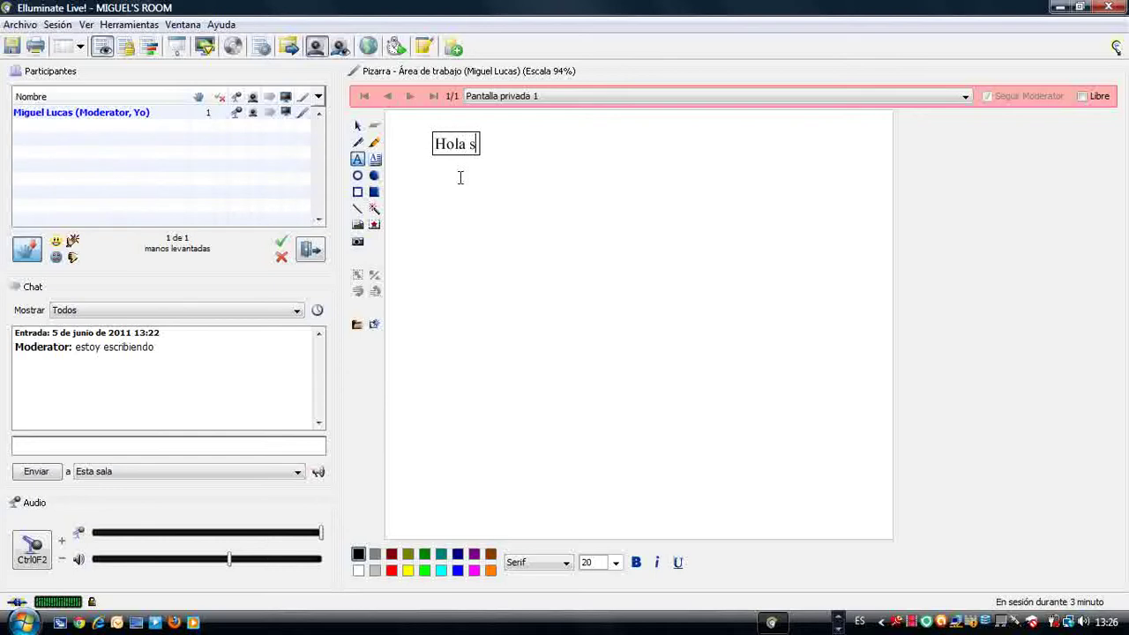
type("oy vue")
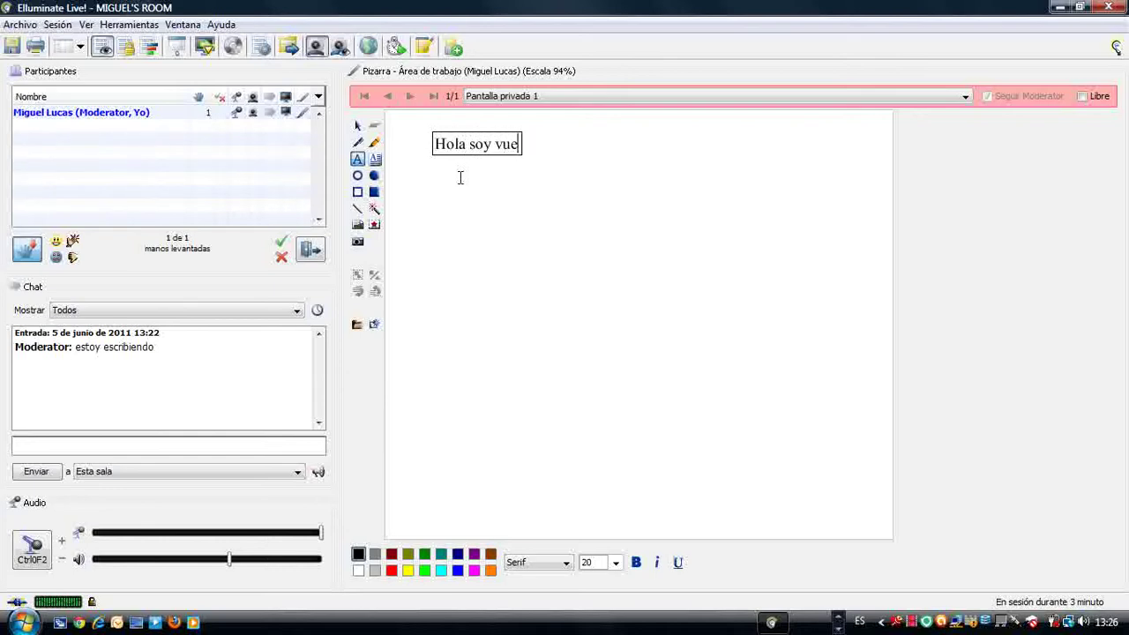
type("stro compañero")
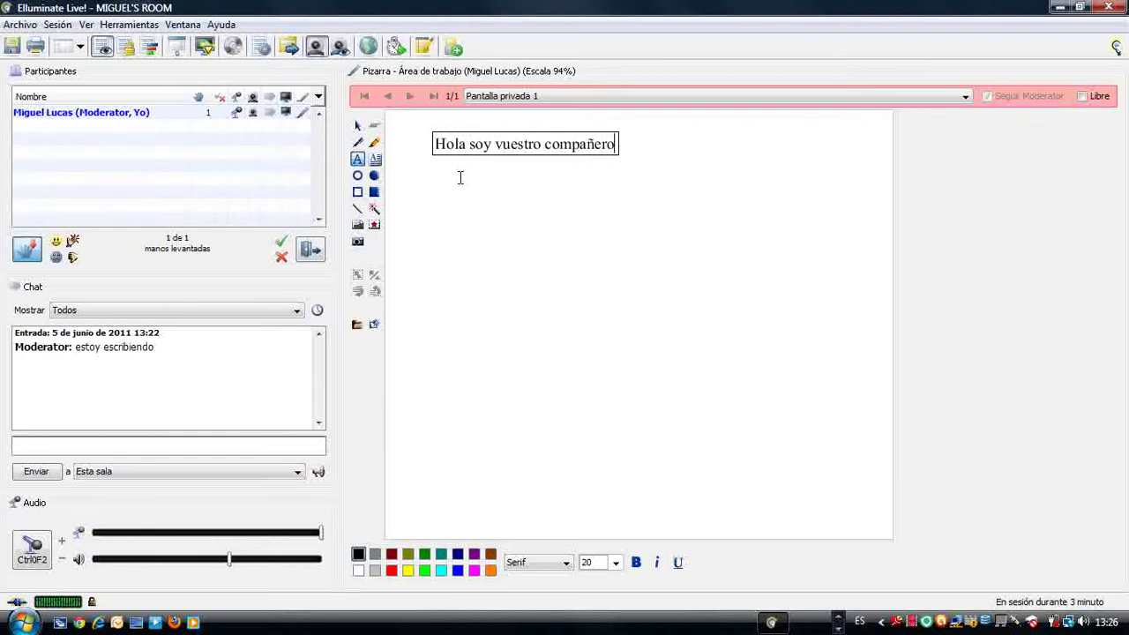
left_click(582, 241)
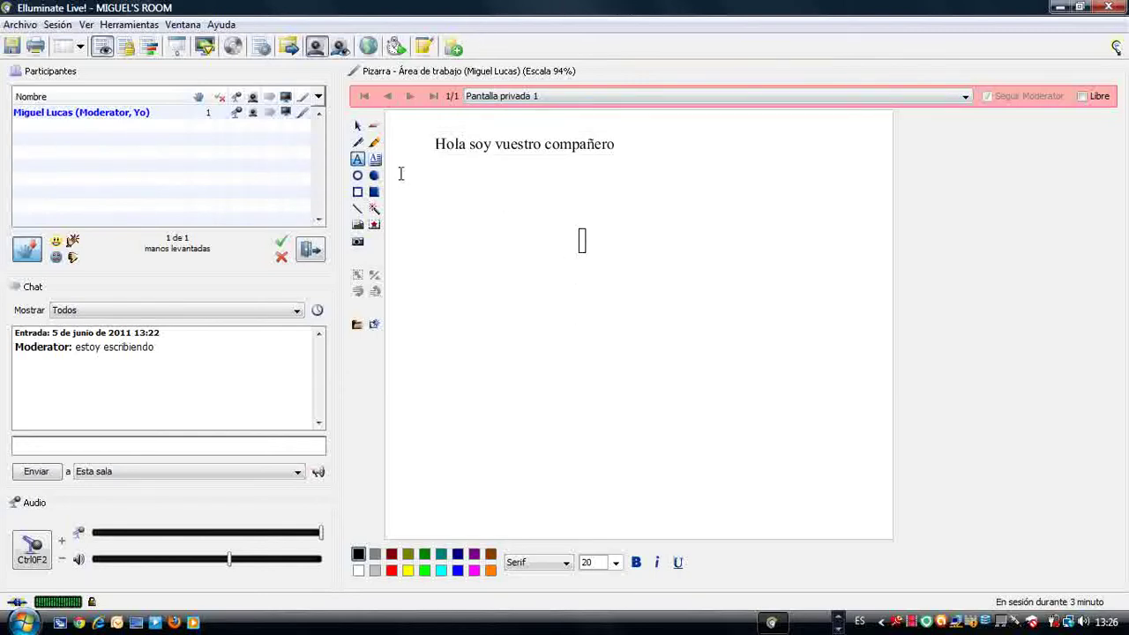
Step: Load gaceta.jpg from the Pictures folder as a whiteboard image
left_click(555, 294)
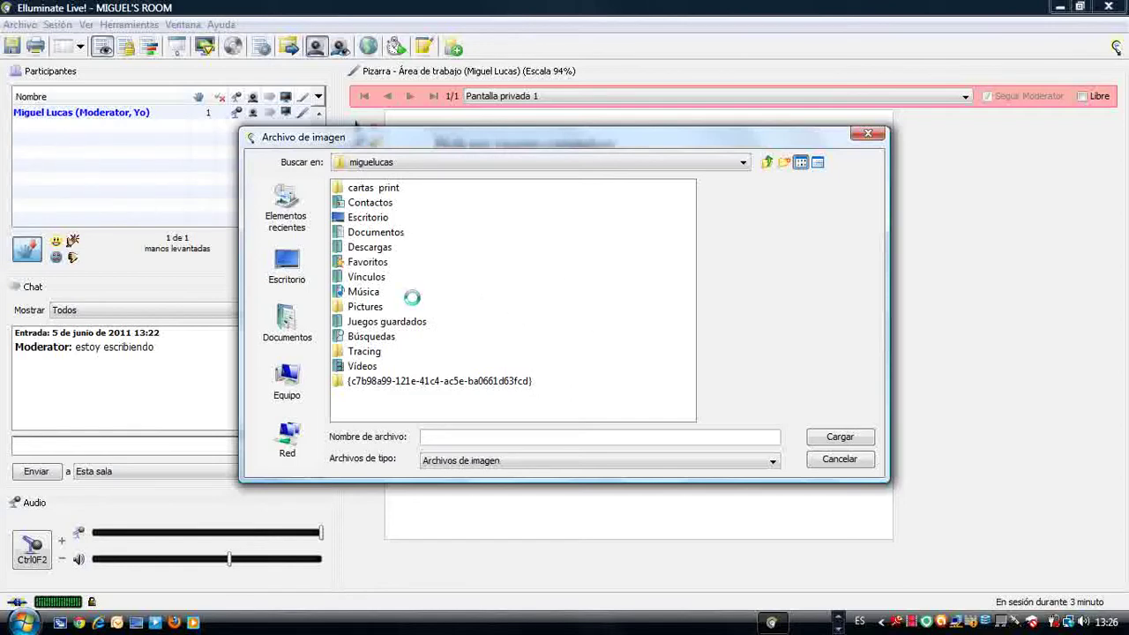
left_click(370, 310)
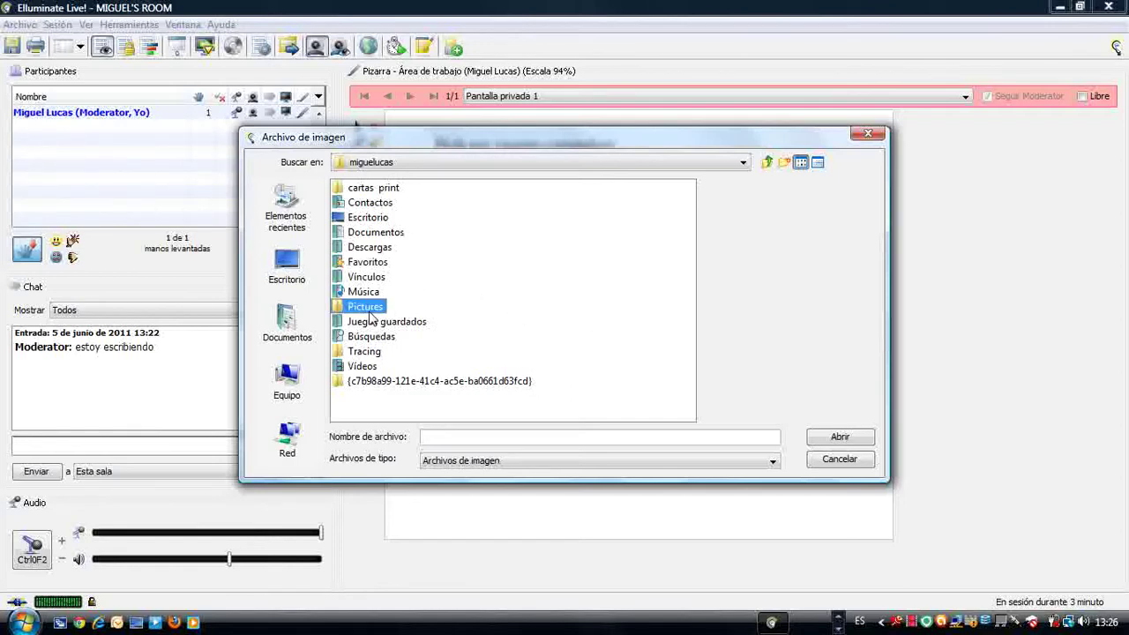
left_click(369, 310)
left_click(559, 373)
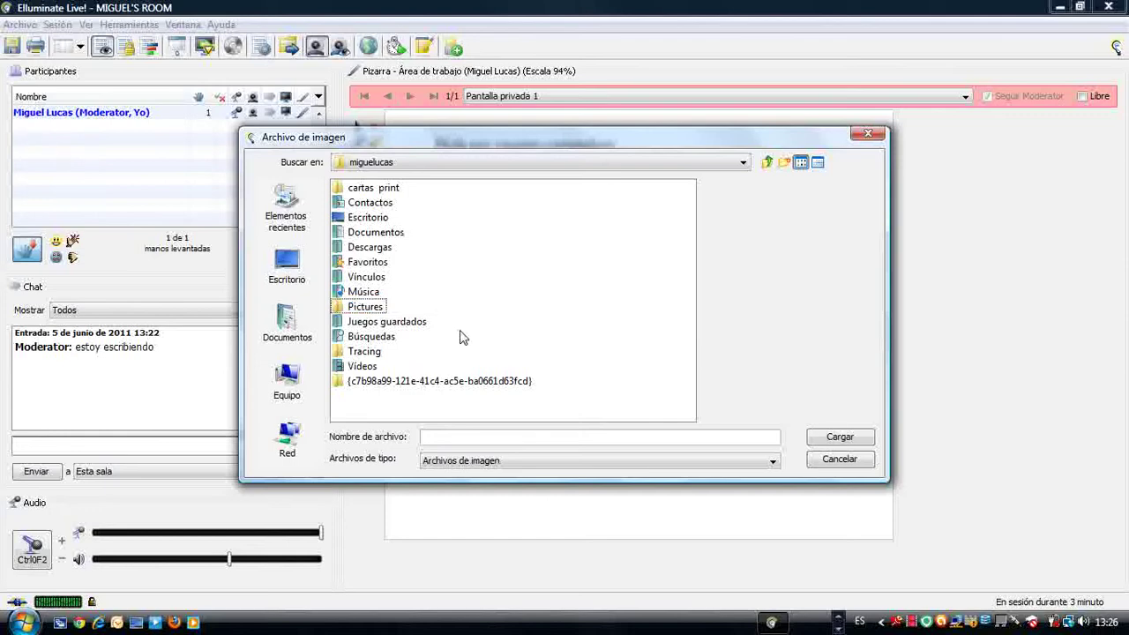
left_click(383, 306)
left_click(444, 291)
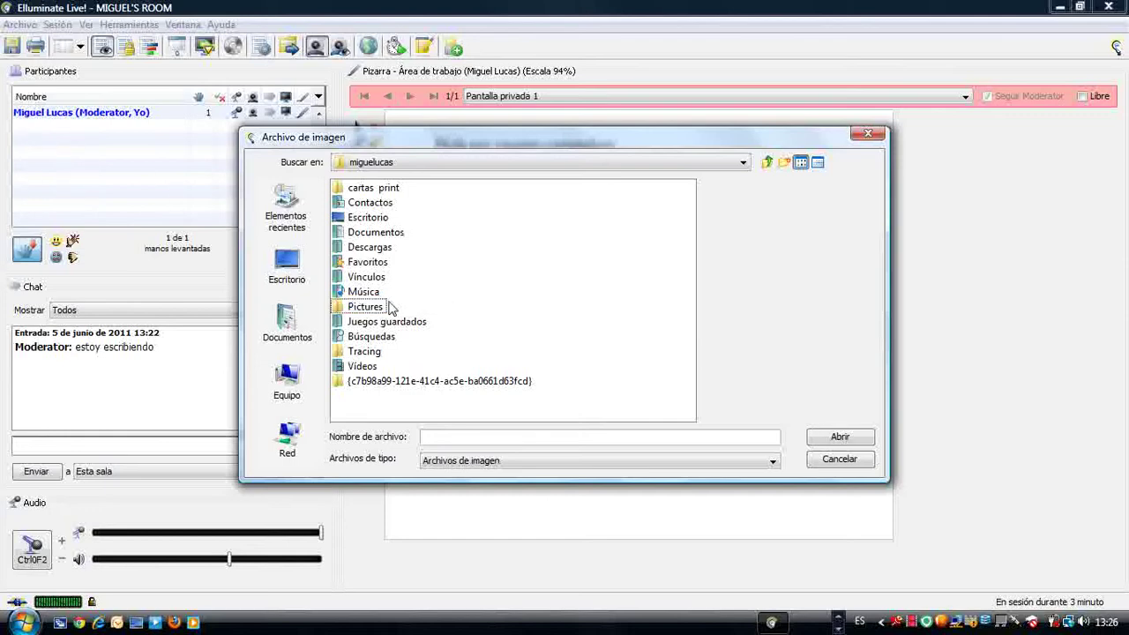
left_click(335, 311)
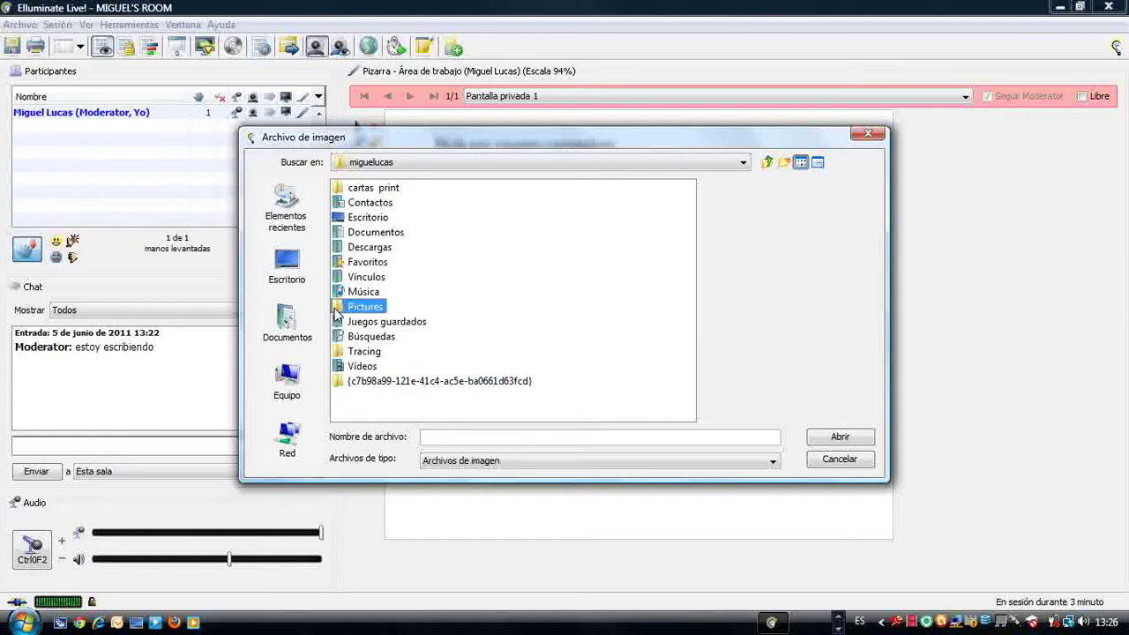
double_click(335, 311)
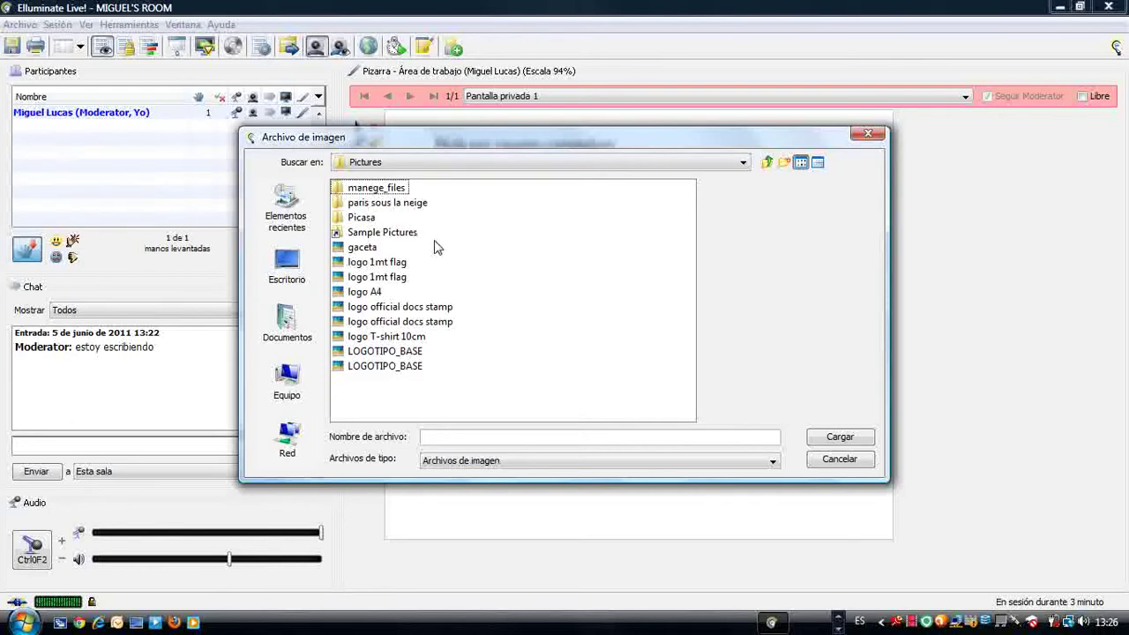
left_click(362, 249)
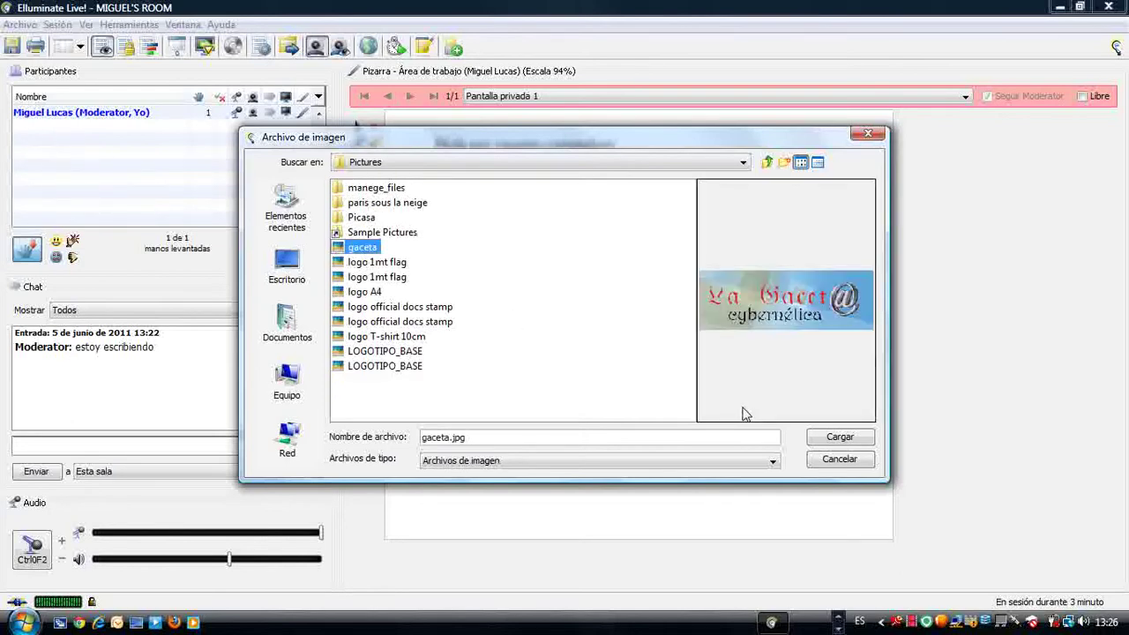
left_click(840, 437)
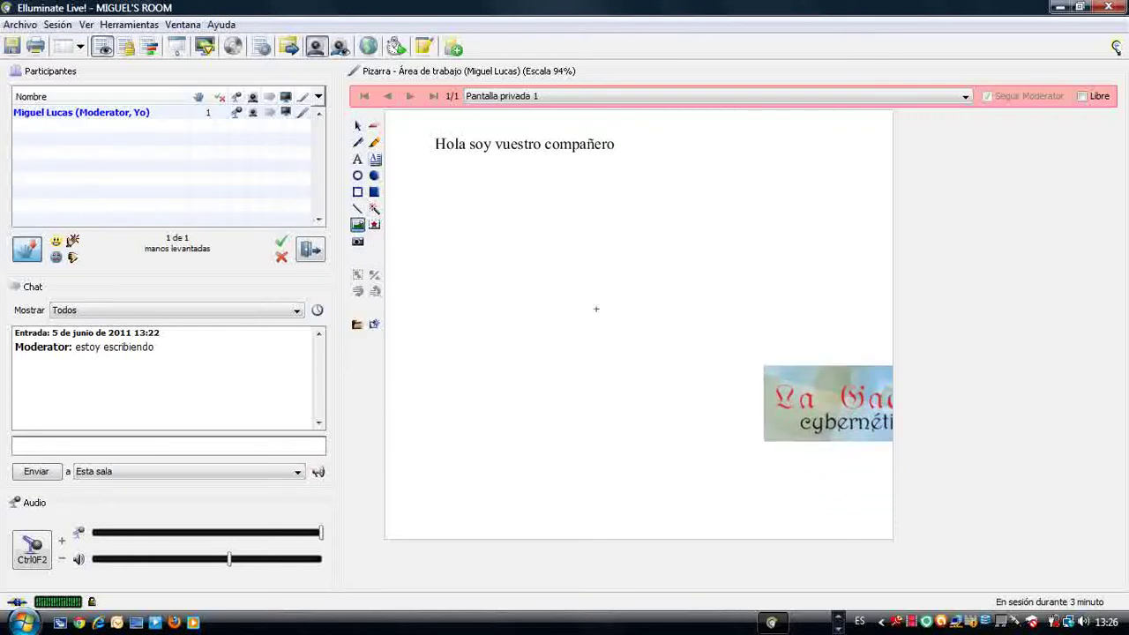
Step: Drop the 'La Gaceta cybernética' logo directly under the greeting text
left_click(427, 181)
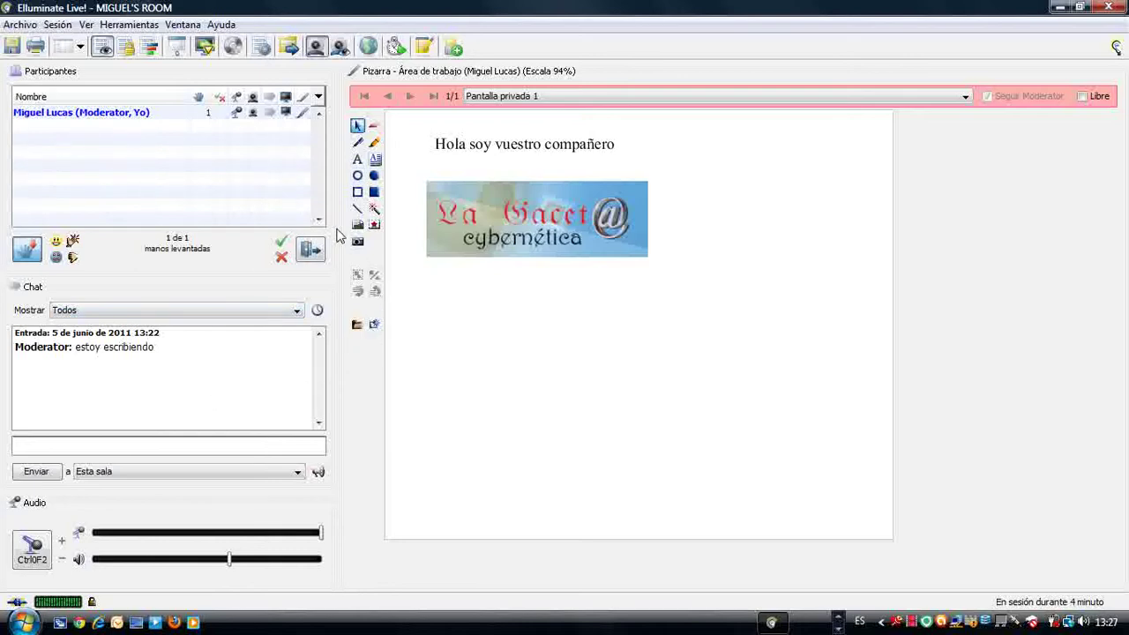
Step: Add the moderator's e-mail address as a text box below the logo
left_click(357, 158)
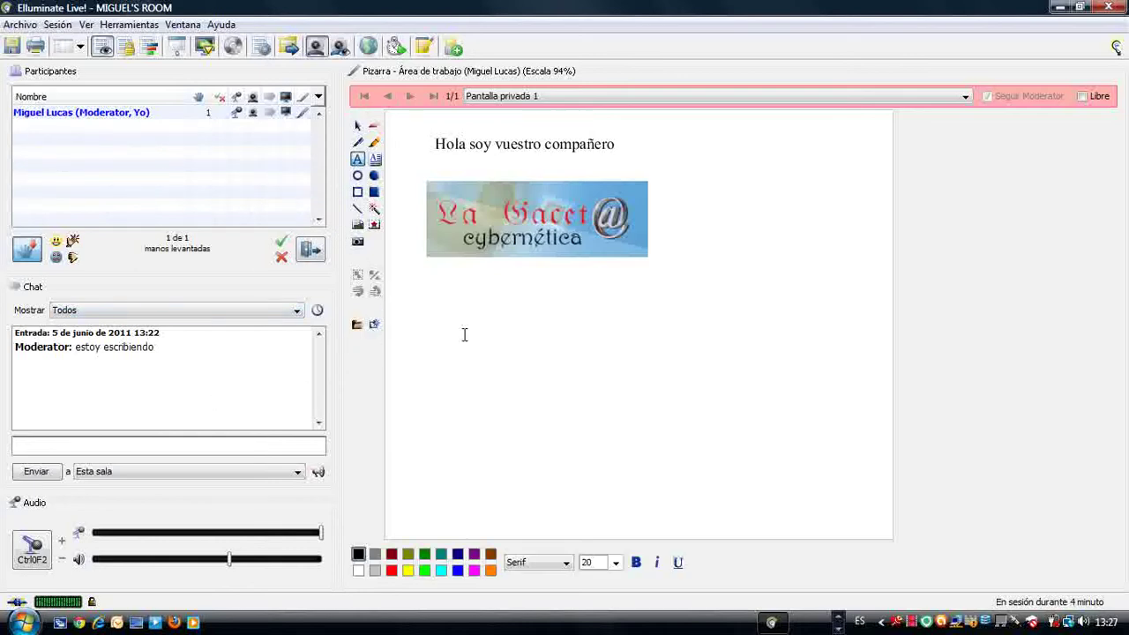
left_click(533, 352)
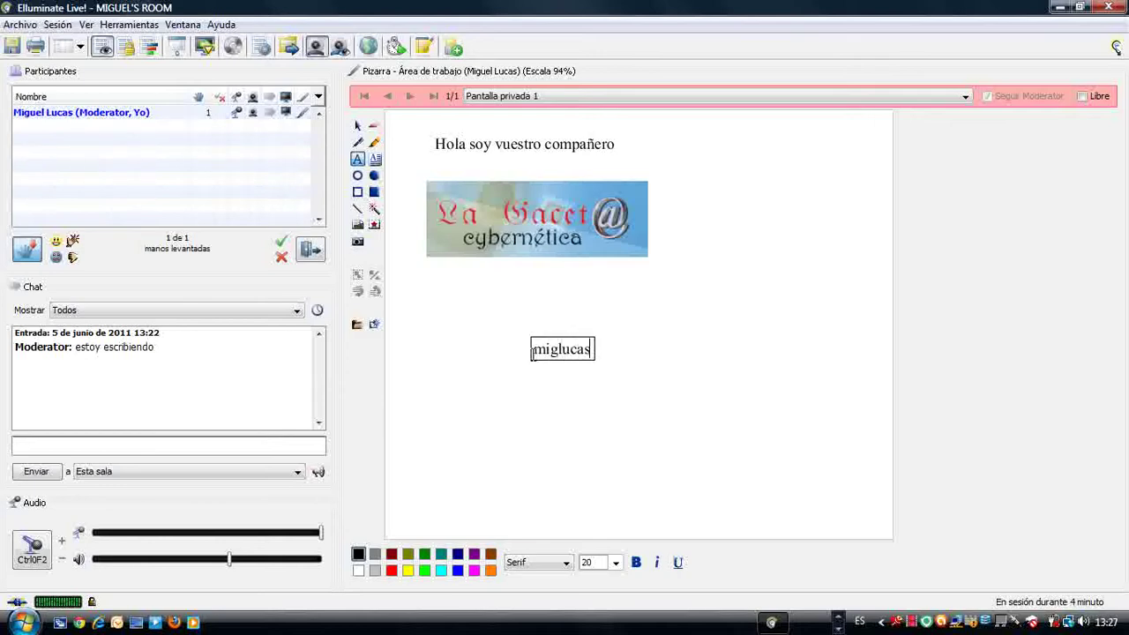
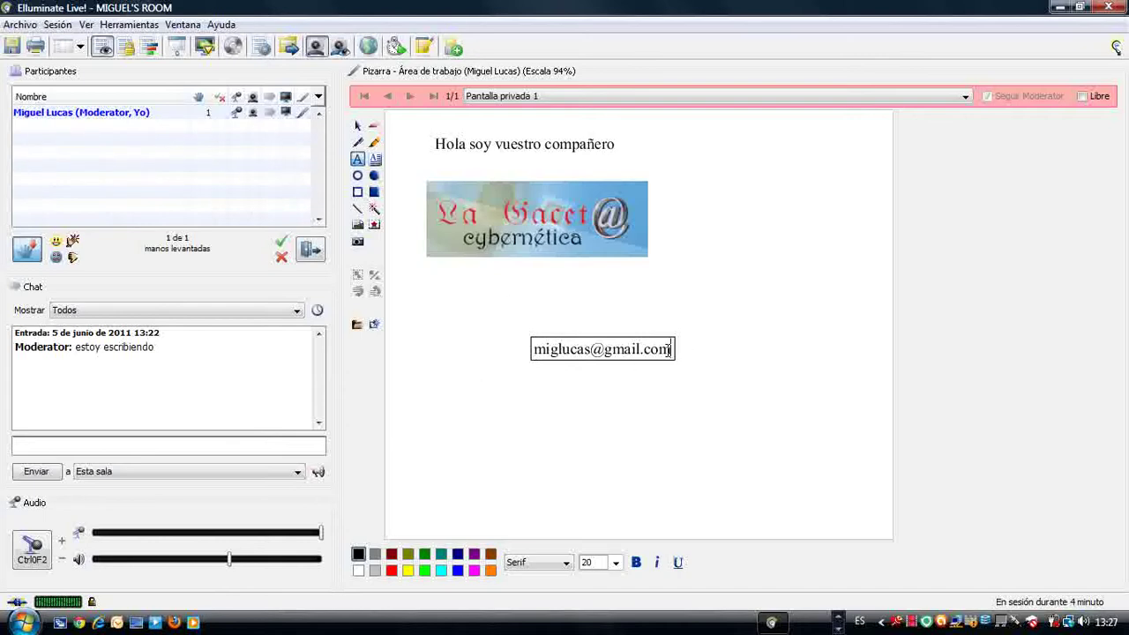
left_click(535, 349)
left_click(661, 354)
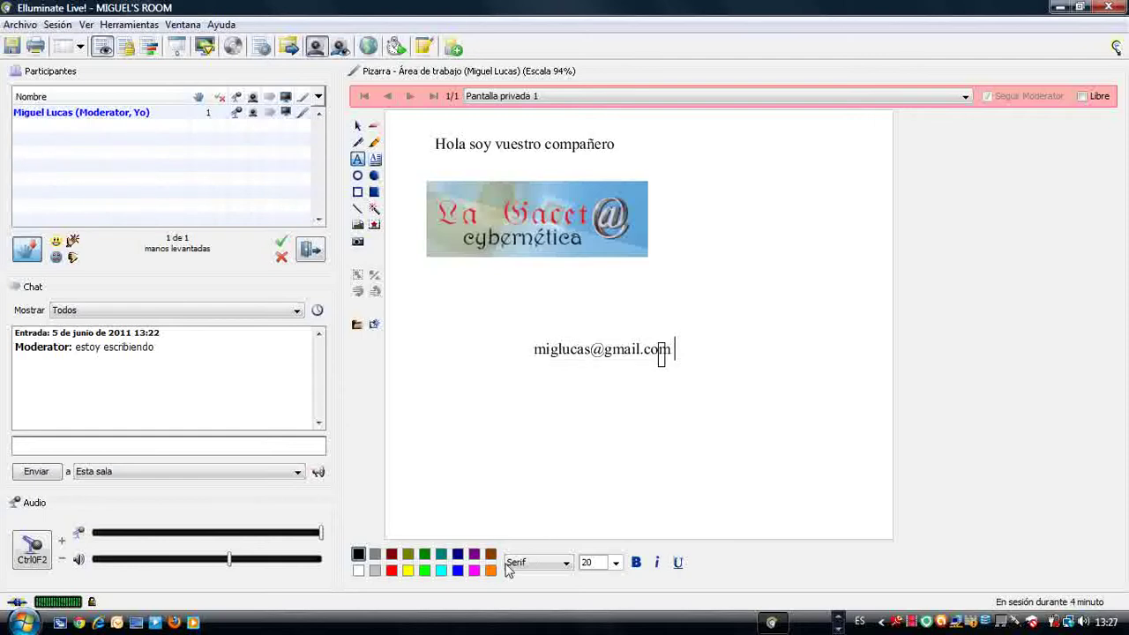
Step: Commit the e-mail text and set the moderator's status to Ausente (away)
left_click(620, 443)
left_click(629, 349)
left_click(708, 352)
left_click(310, 251)
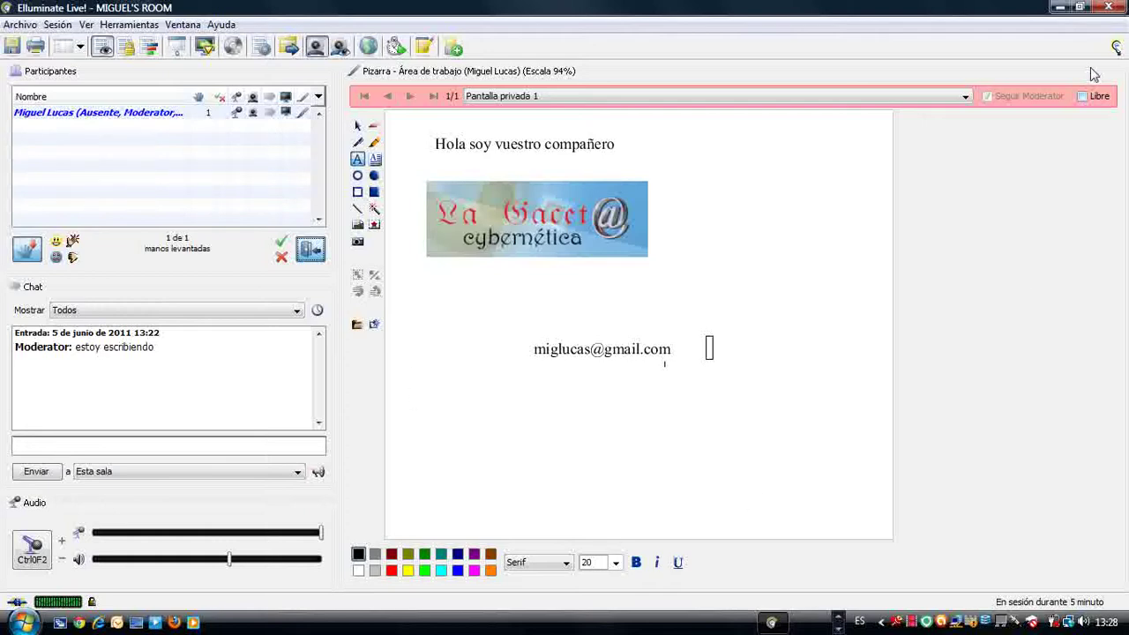
Step: Turn off Ausente, leave via Archivo > Salir, confirm with Aceptar, and bring up the desktop
left_click(311, 253)
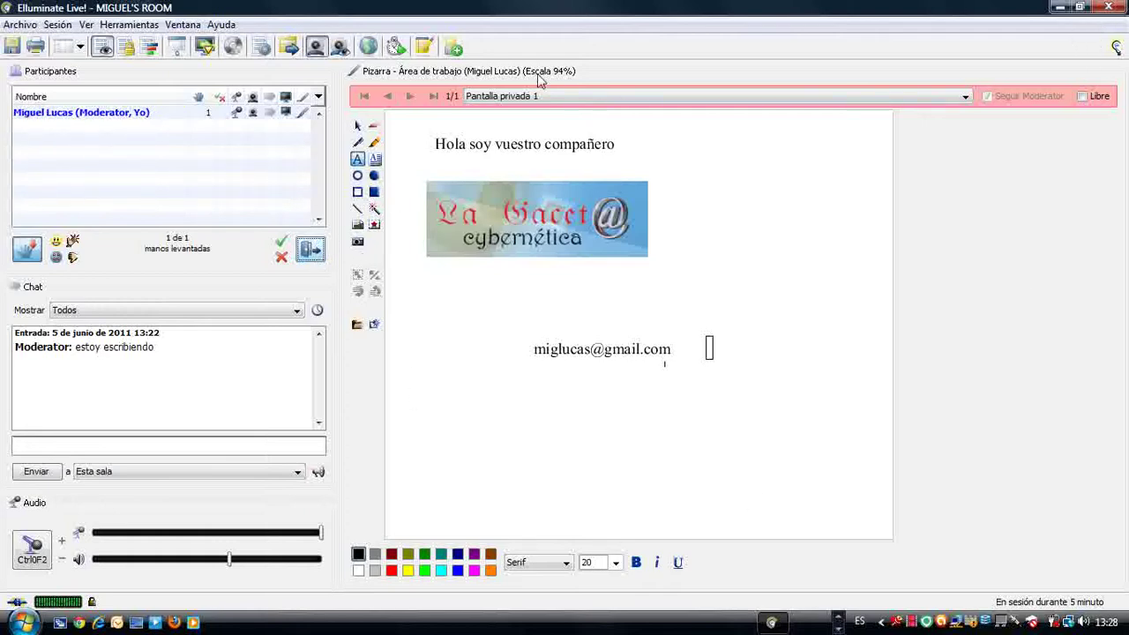
left_click(19, 24)
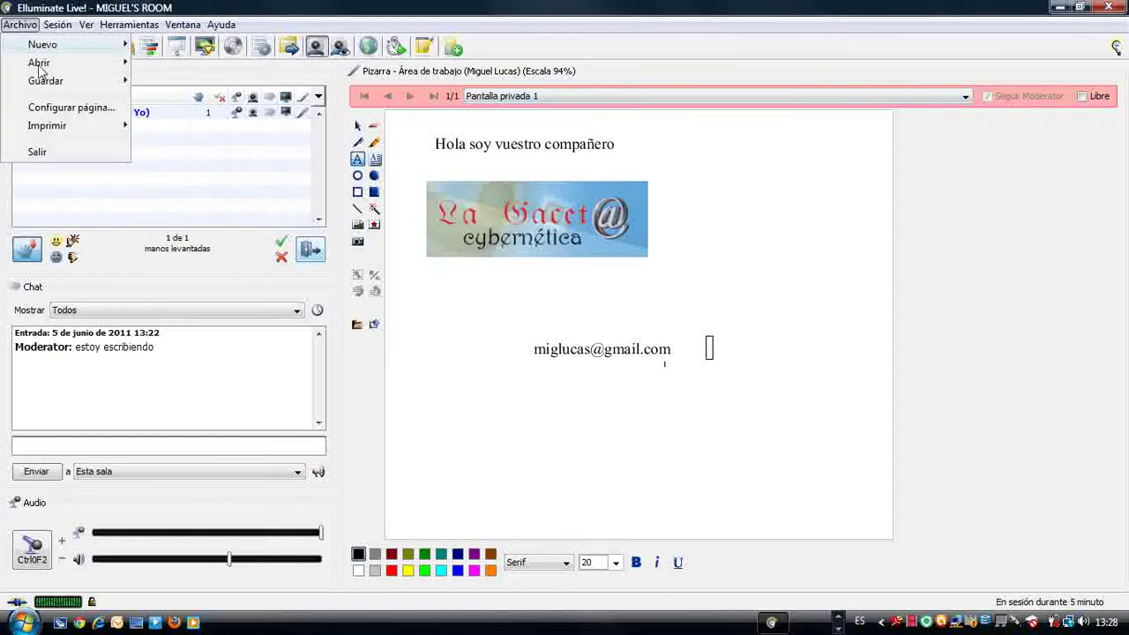
left_click(39, 151)
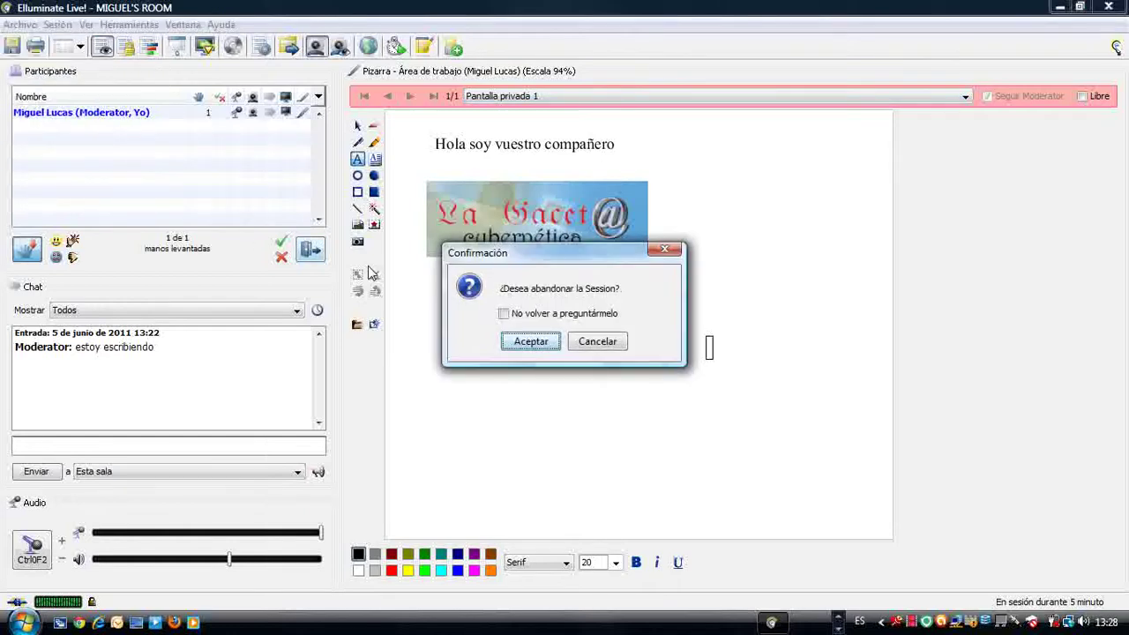
left_click(533, 343)
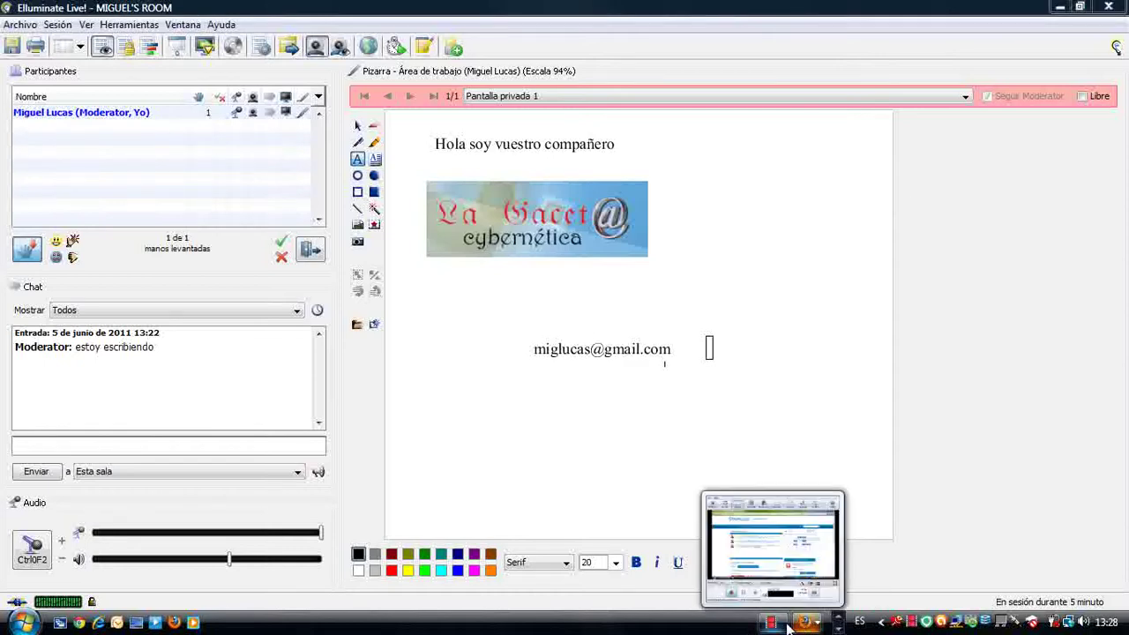
left_click(759, 582)
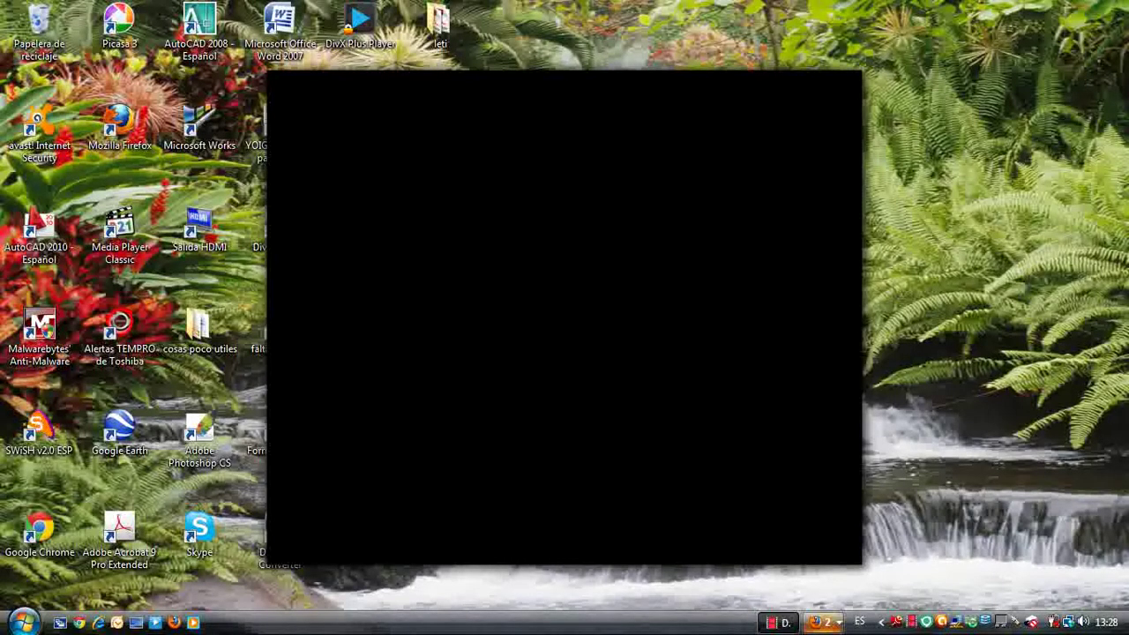